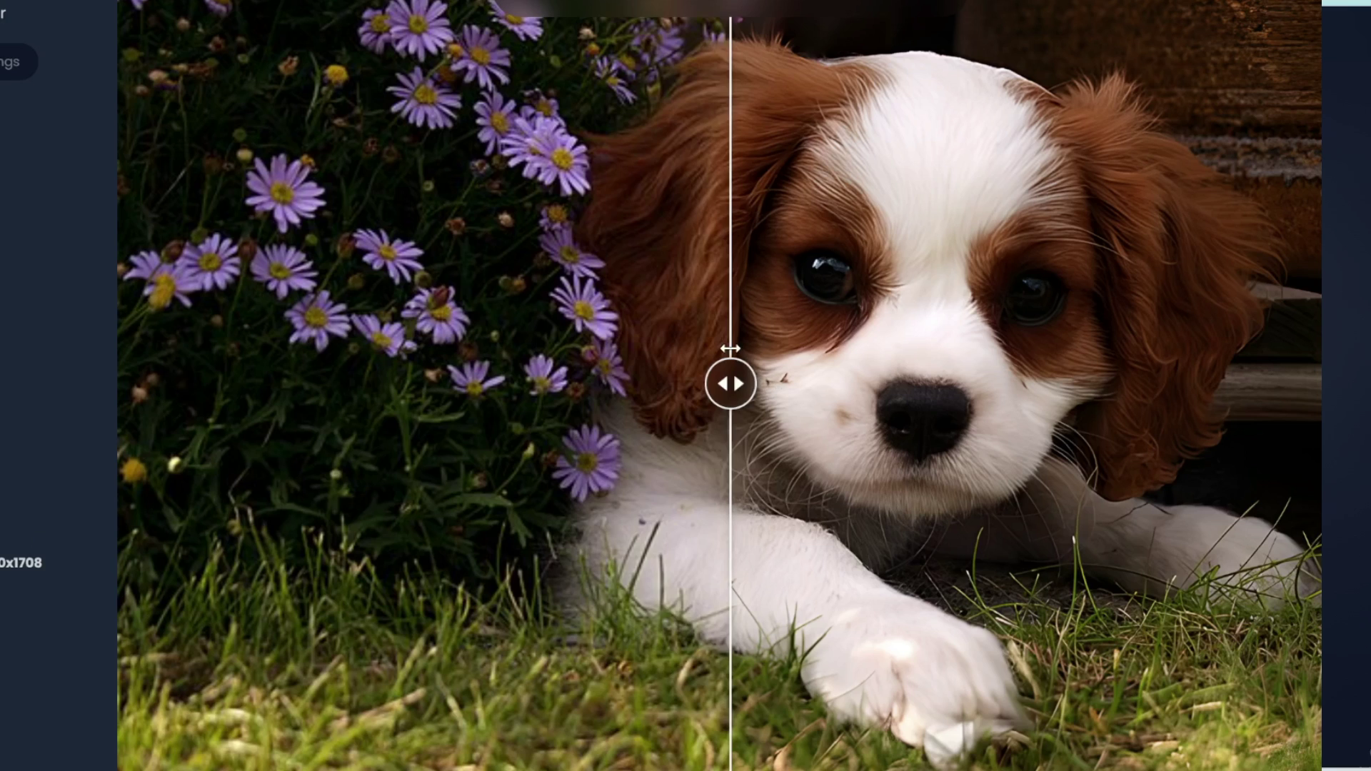
Drag the comparison slider across the photo to compare original and upscaled halves
drag(729, 386, 618, 389)
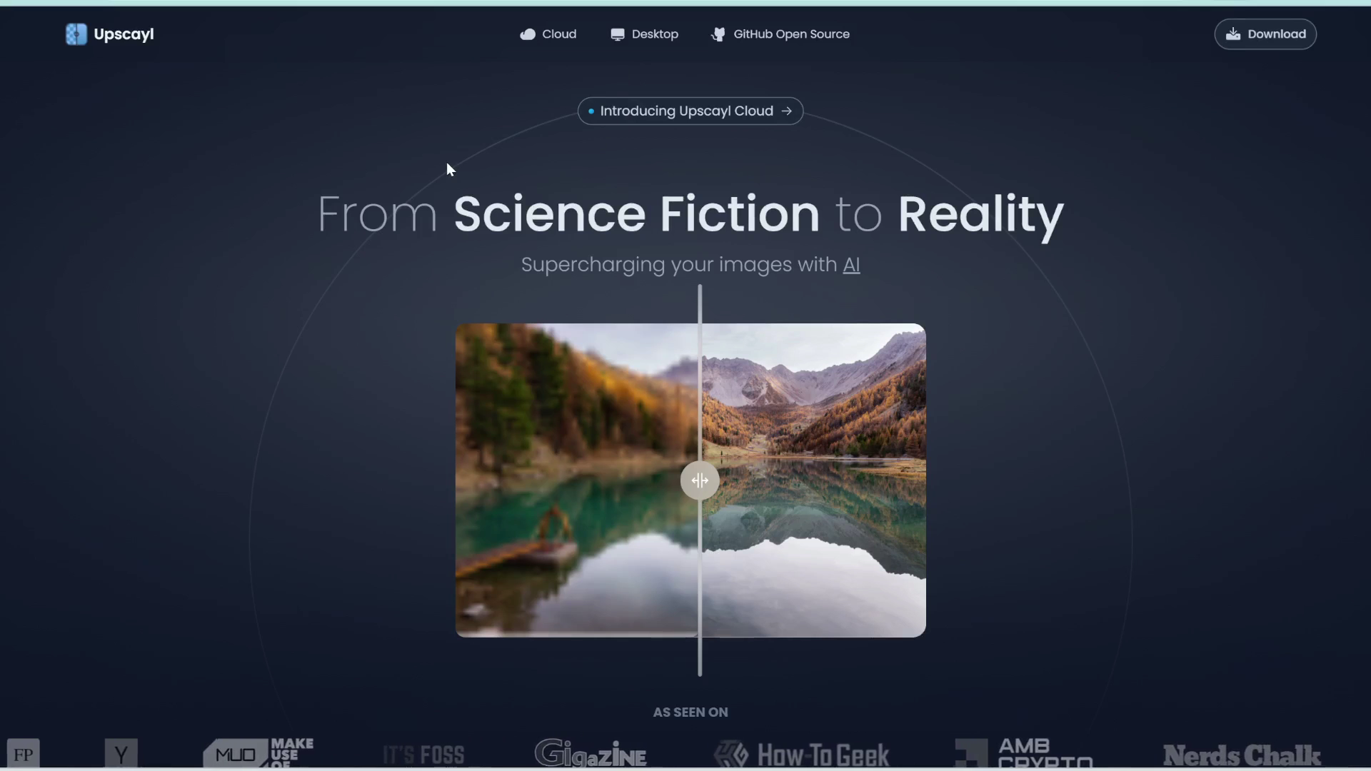
Review the Cloud features (Face Enhancement, 10+ models, 5x faster), then go to Desktop downloads
click(556, 36)
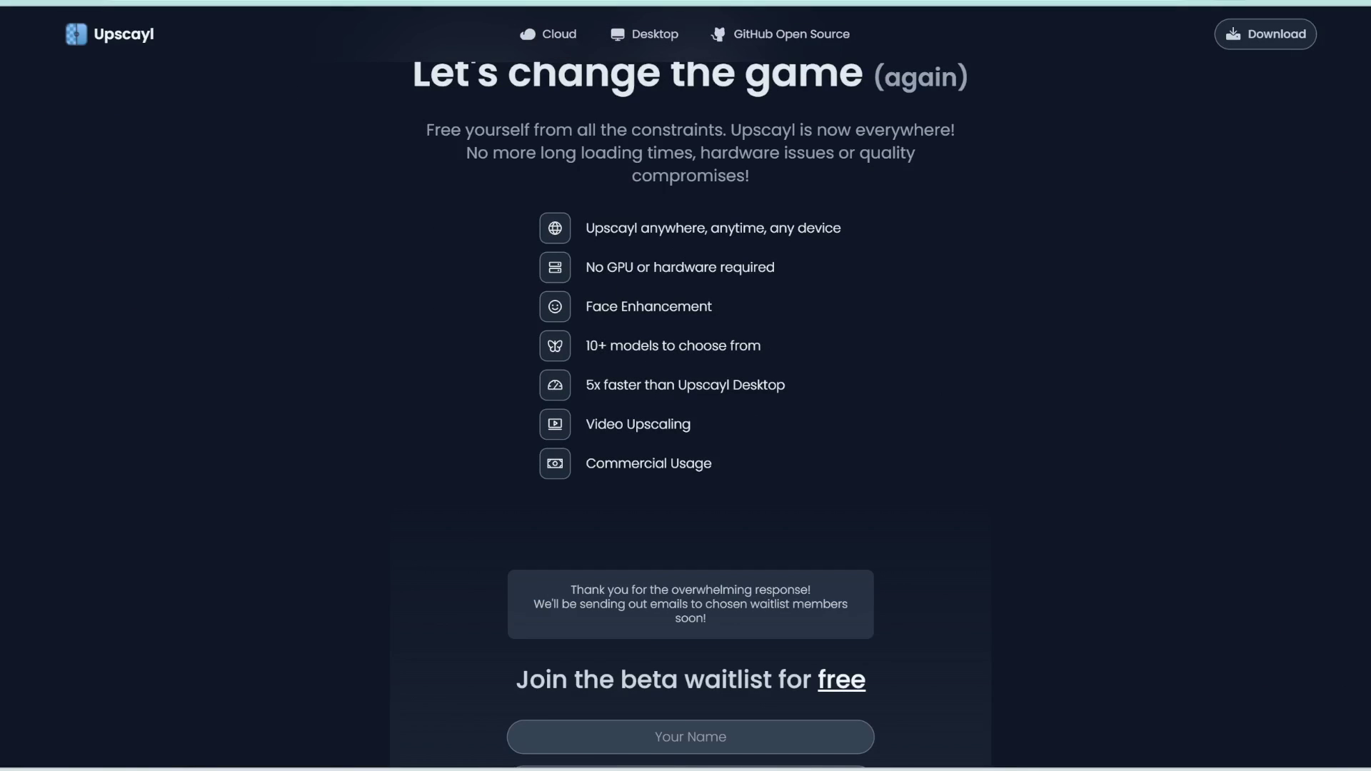
drag(593, 306, 714, 308)
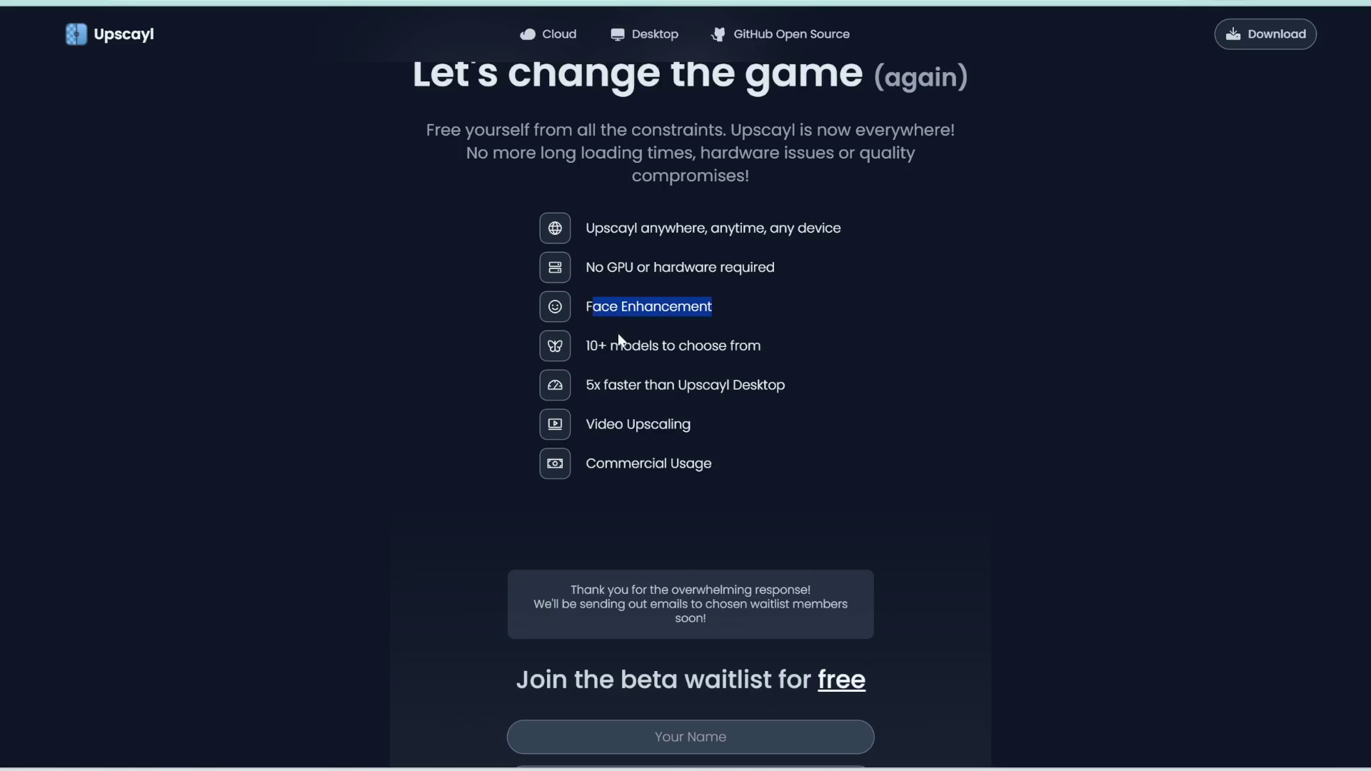
drag(590, 346, 742, 332)
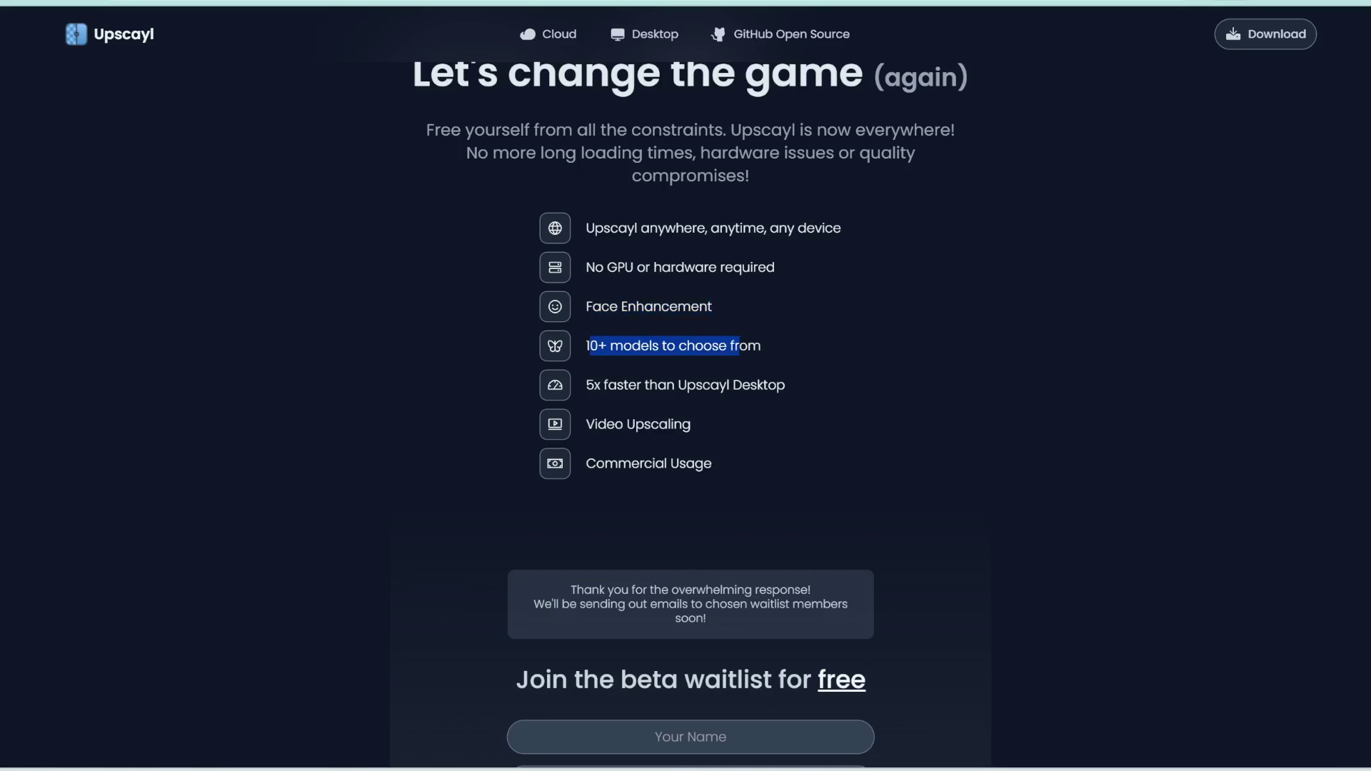
drag(583, 390, 678, 396)
click(675, 394)
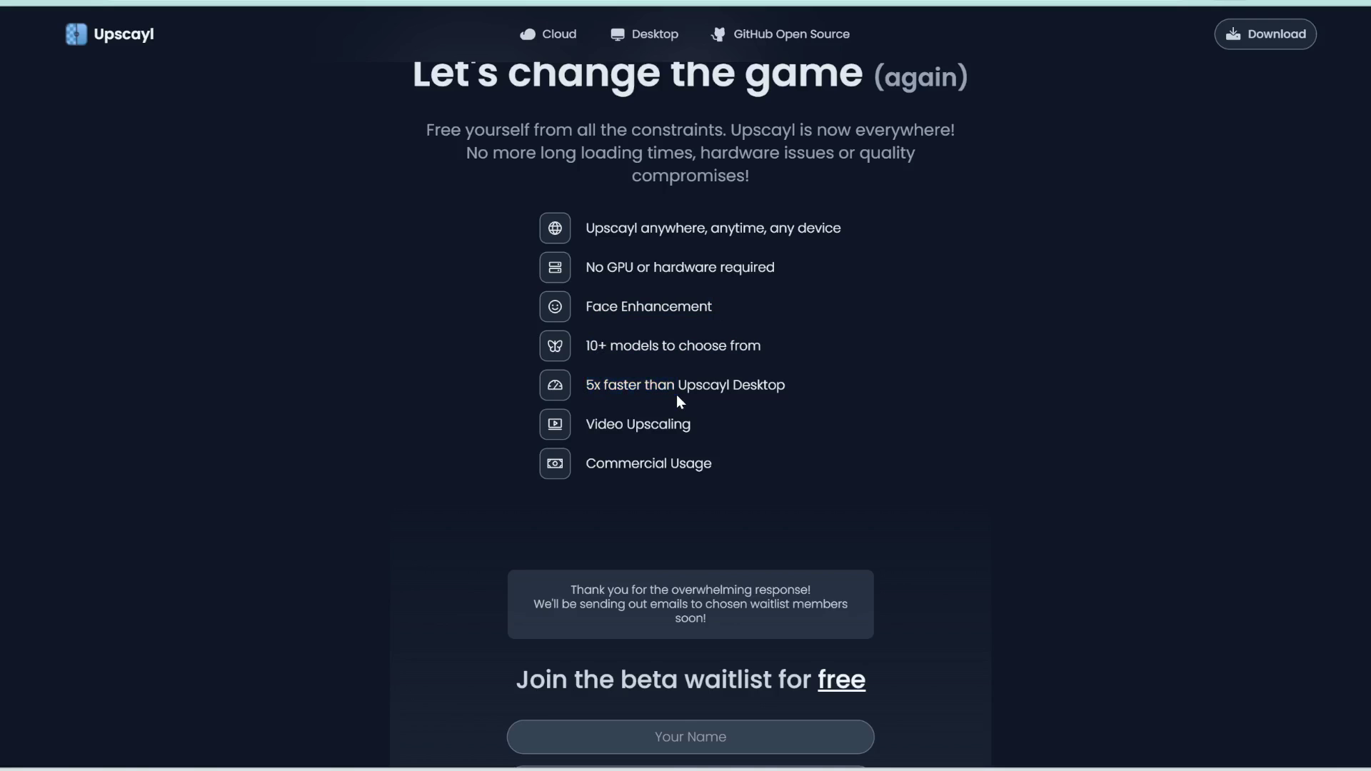
scroll(920, 499, down, 5)
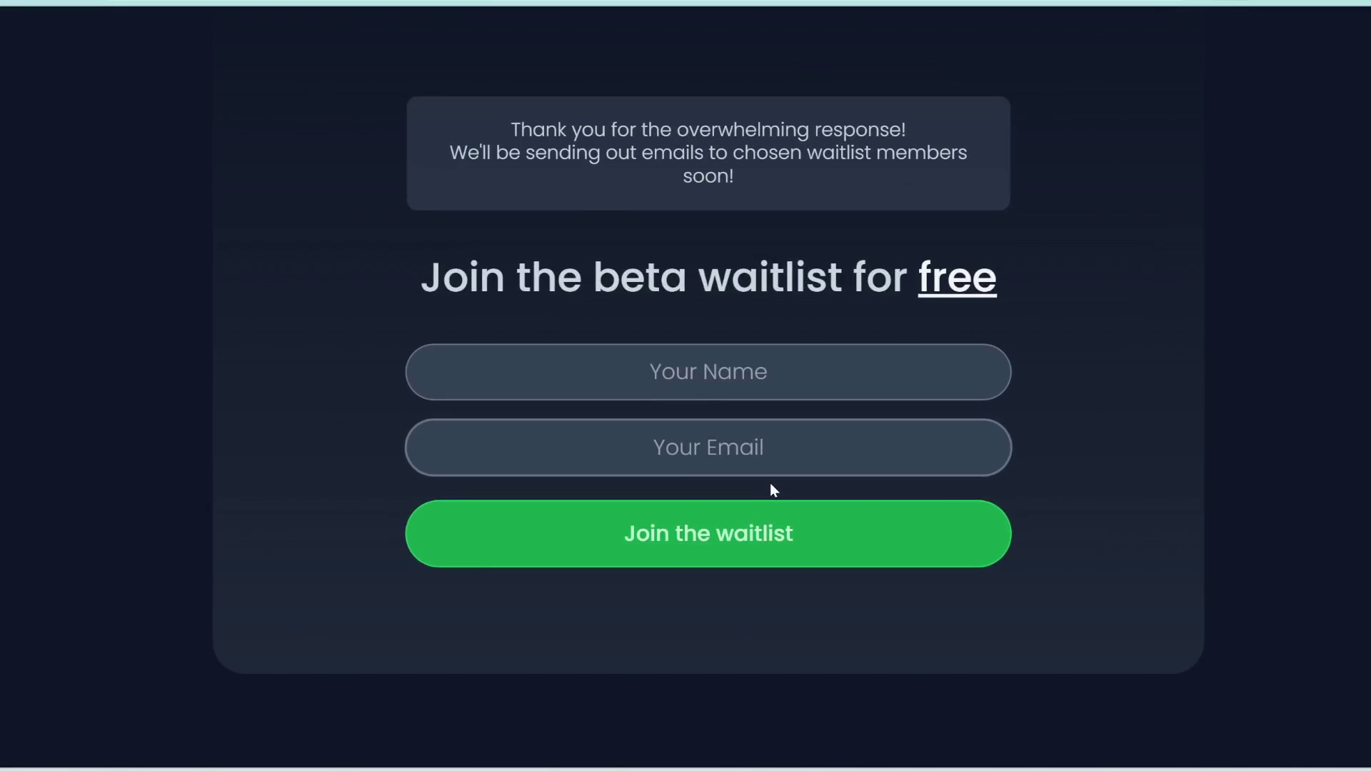
key(Home)
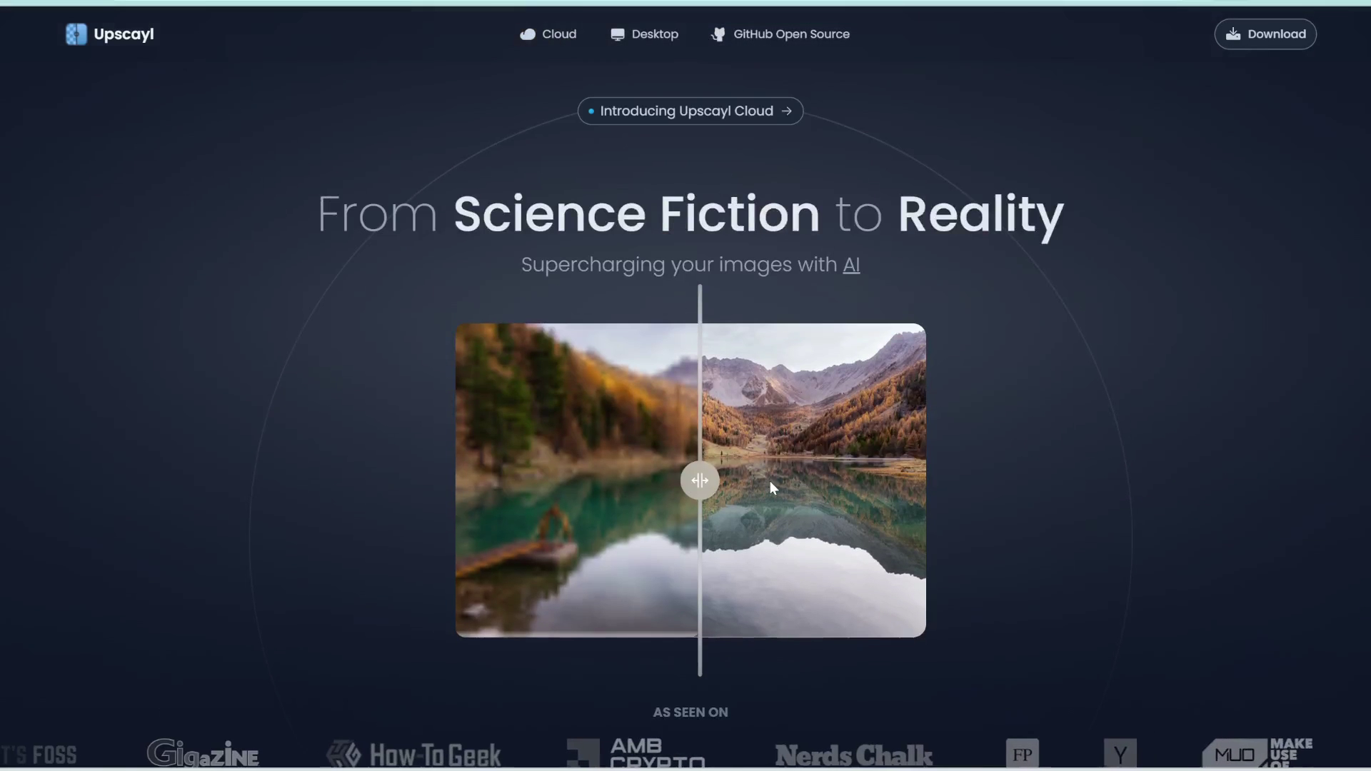
click(664, 35)
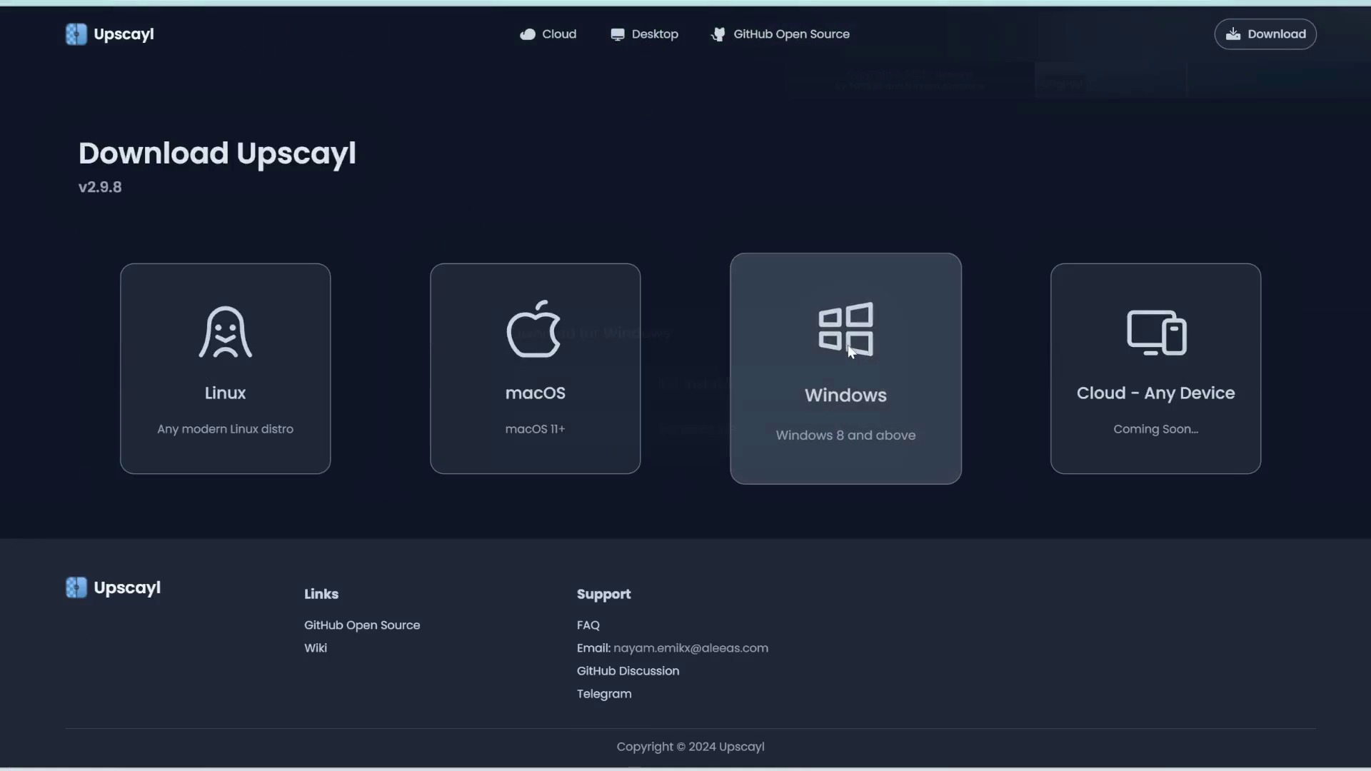
Download and save the Upscayl 2.9.8 Windows EXE installer
click(848, 353)
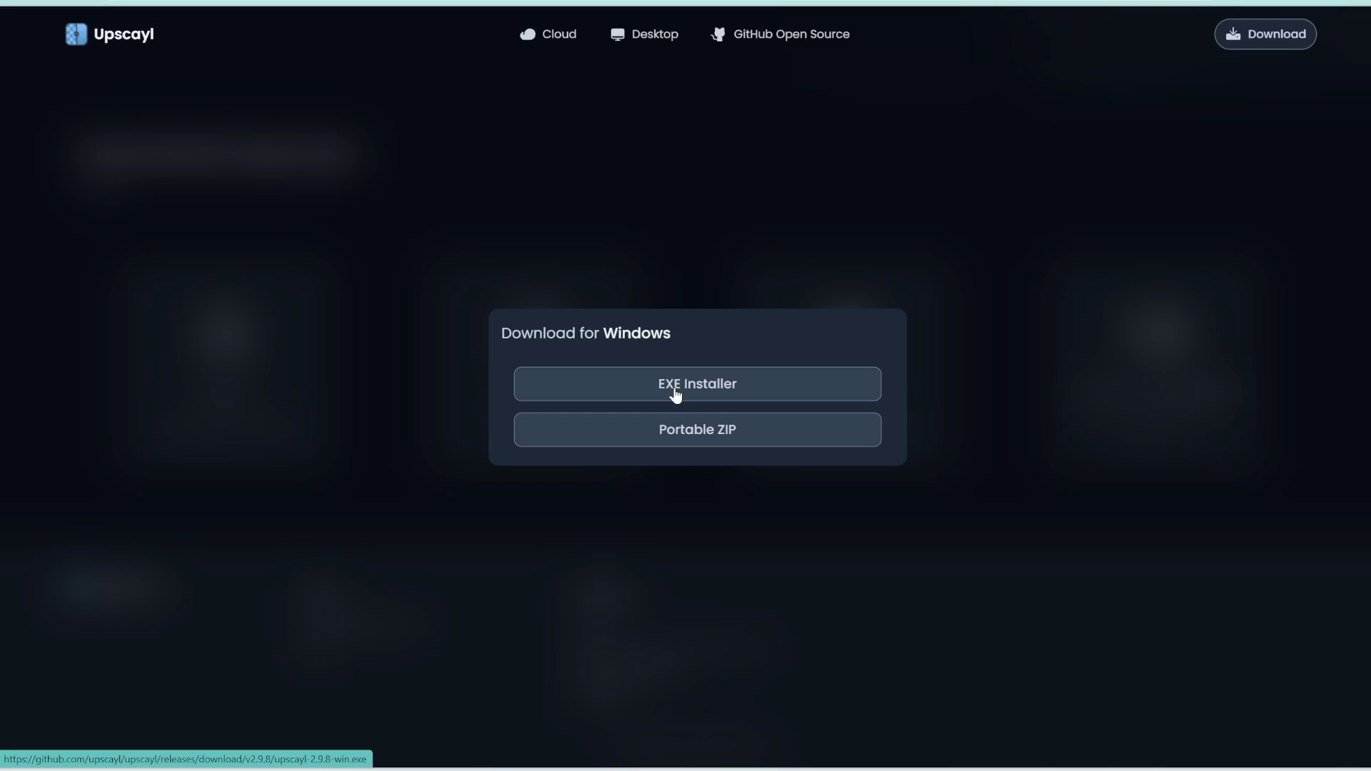
click(675, 389)
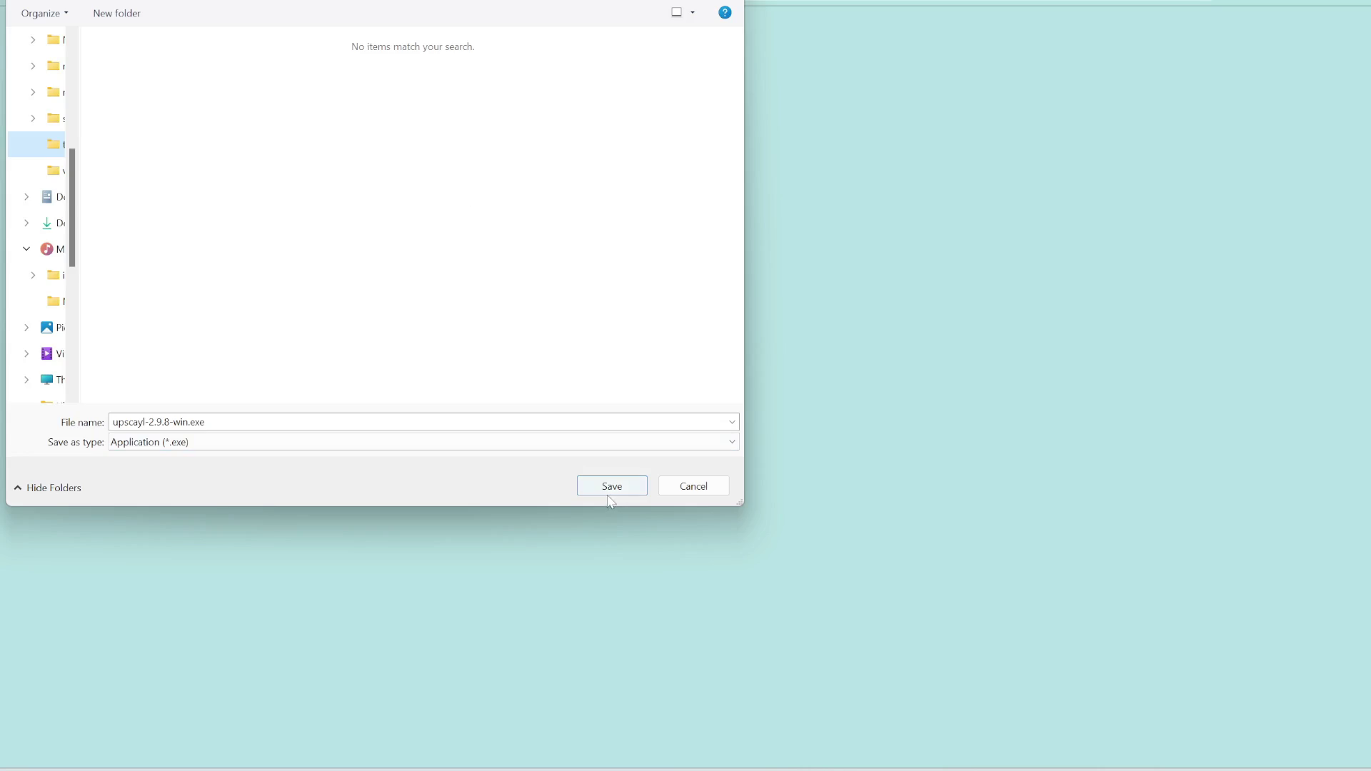
click(611, 486)
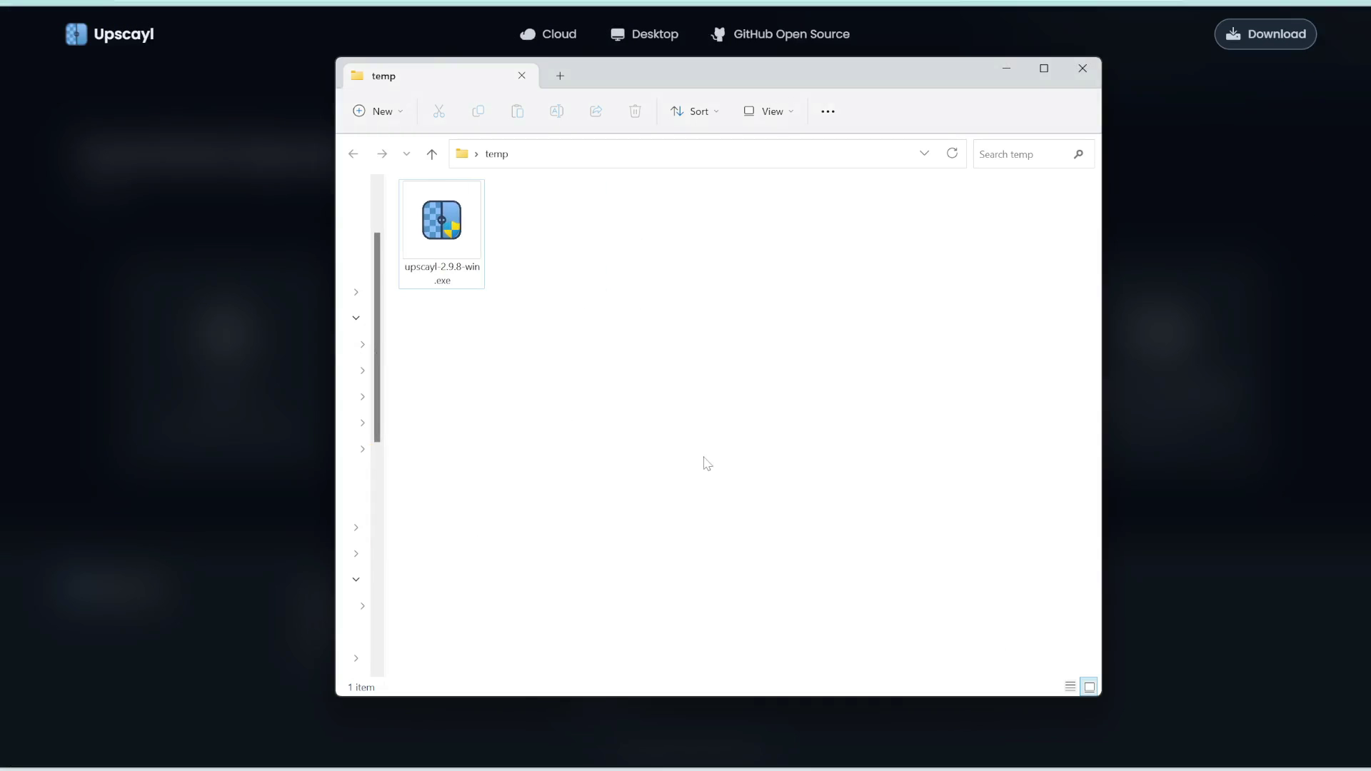
Run the installer past the security warning, install to the default folder, and launch Upscayl
click(443, 226)
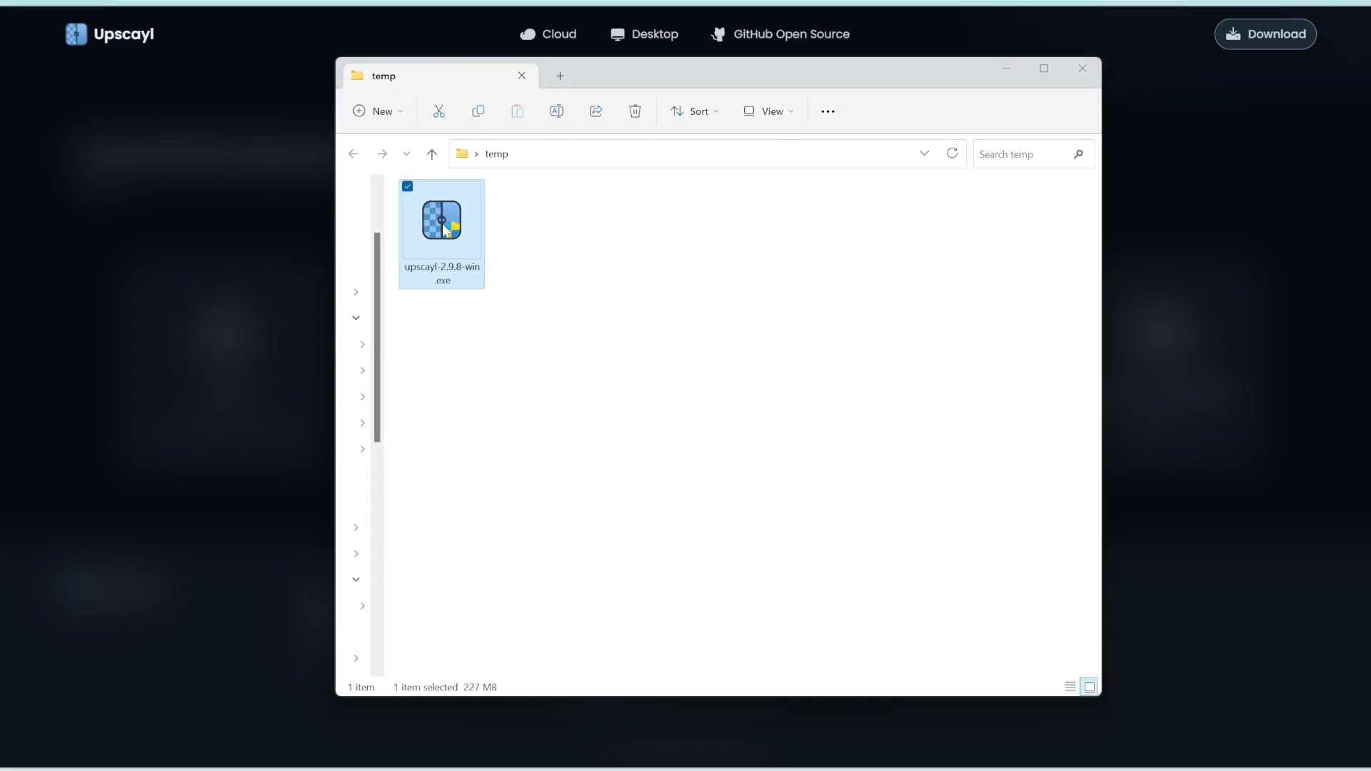
click(526, 243)
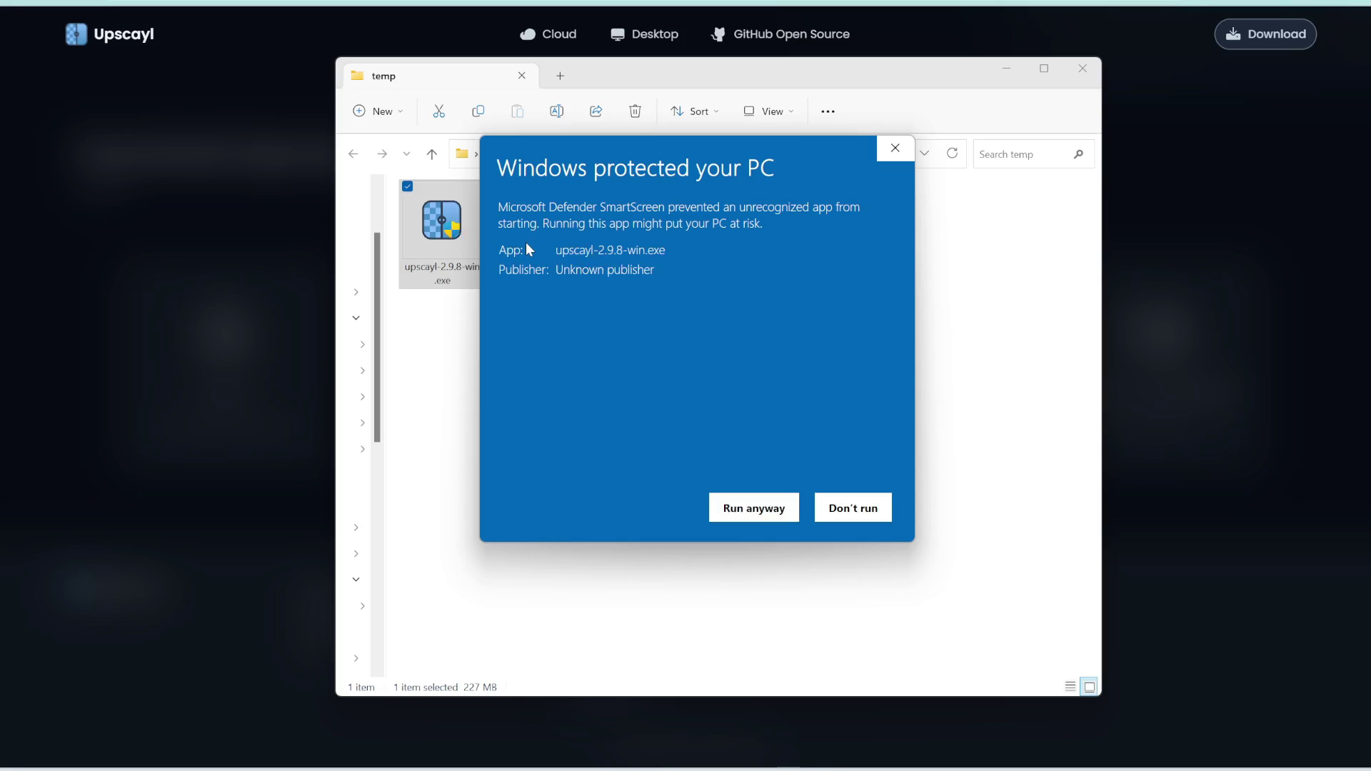
click(752, 508)
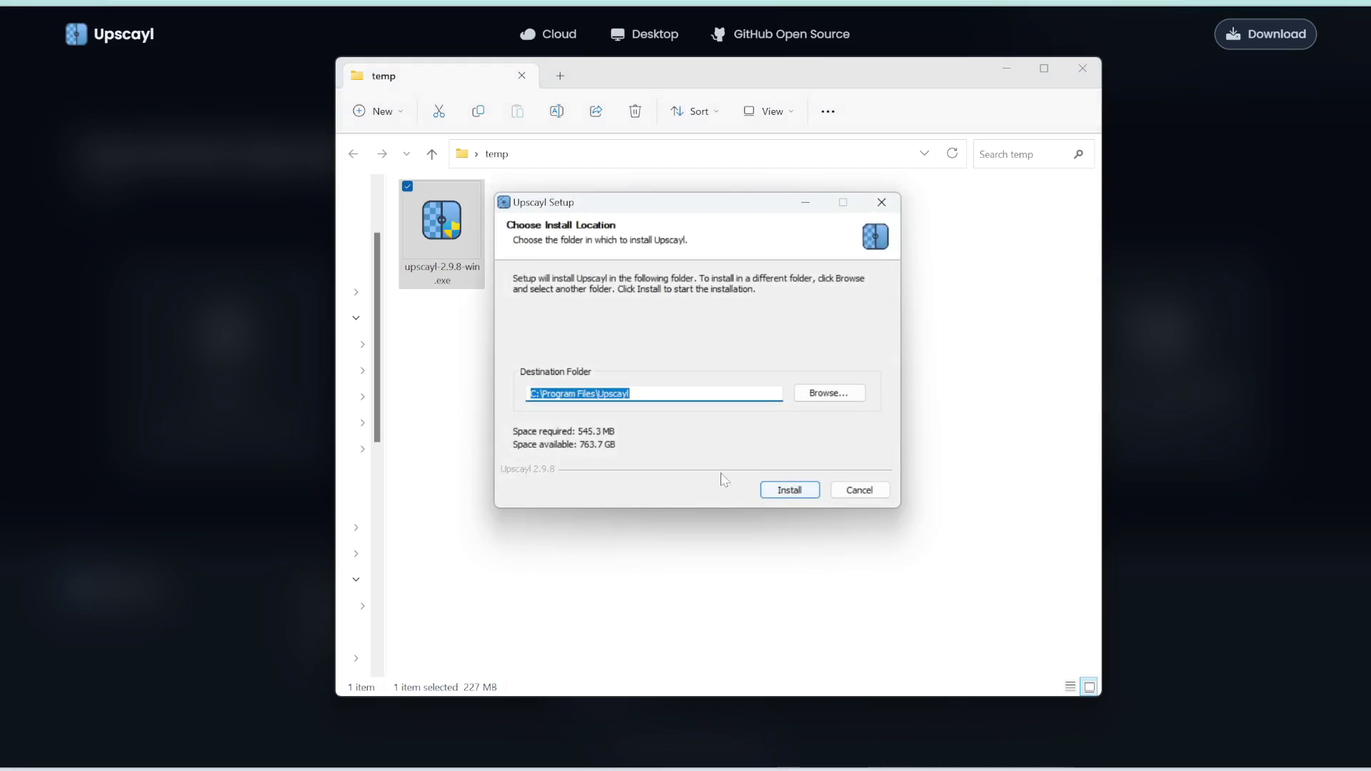
click(774, 491)
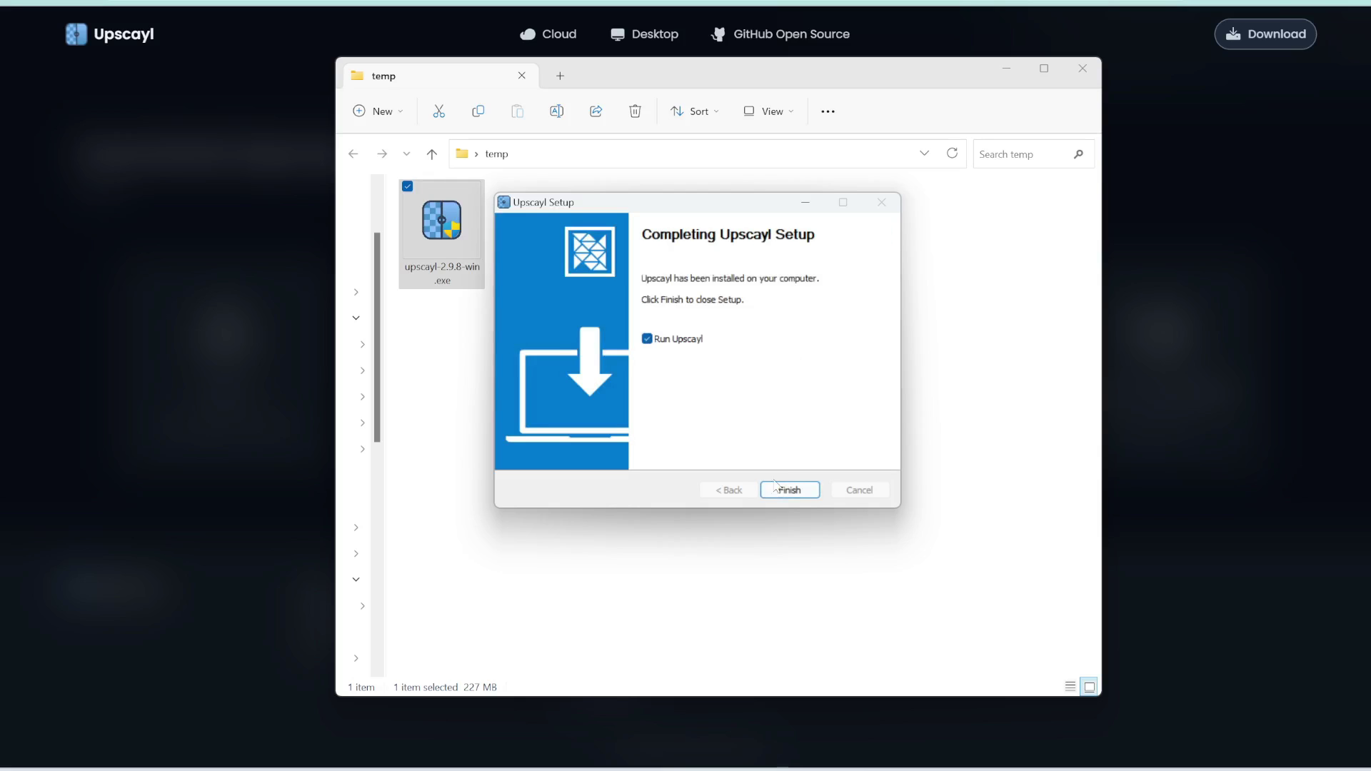
click(791, 490)
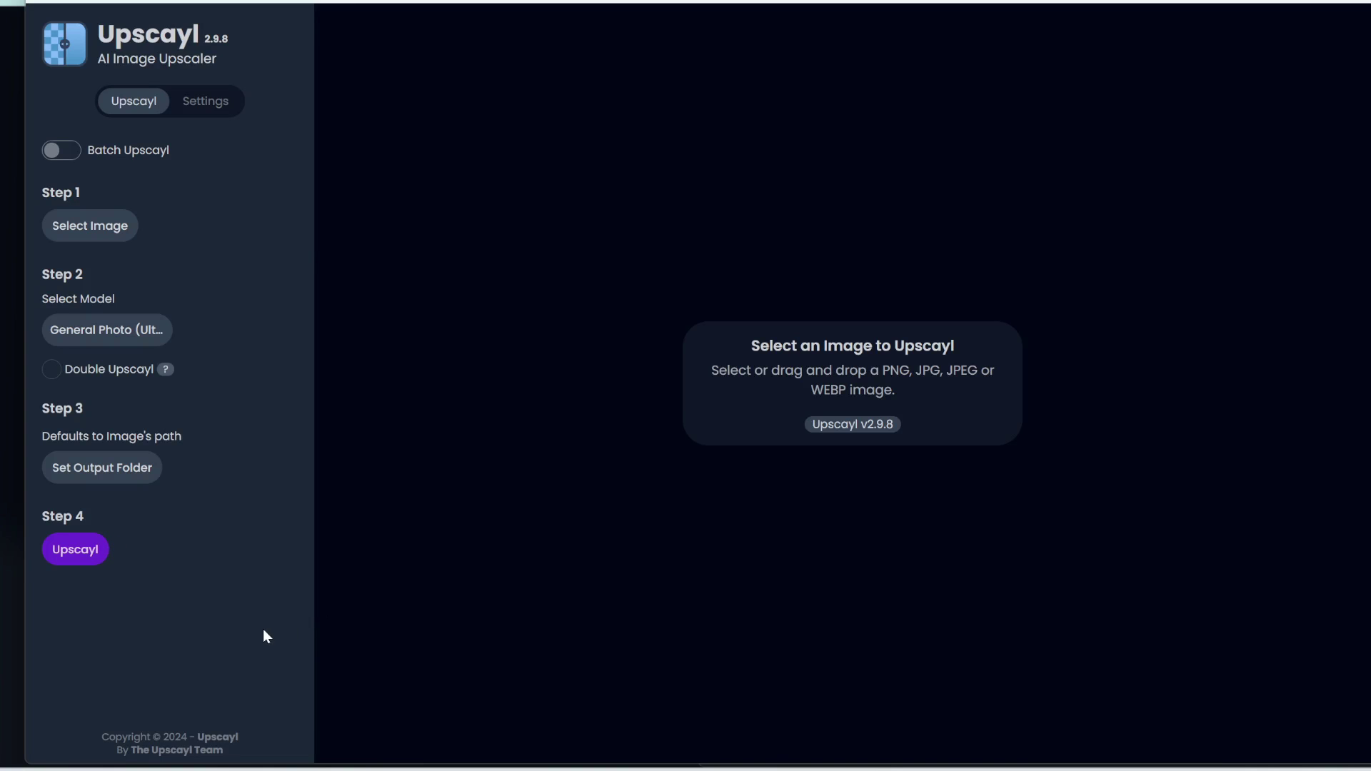
Open the city image from the temp folder full-screen in Photos and zoom in and out
click(685, 765)
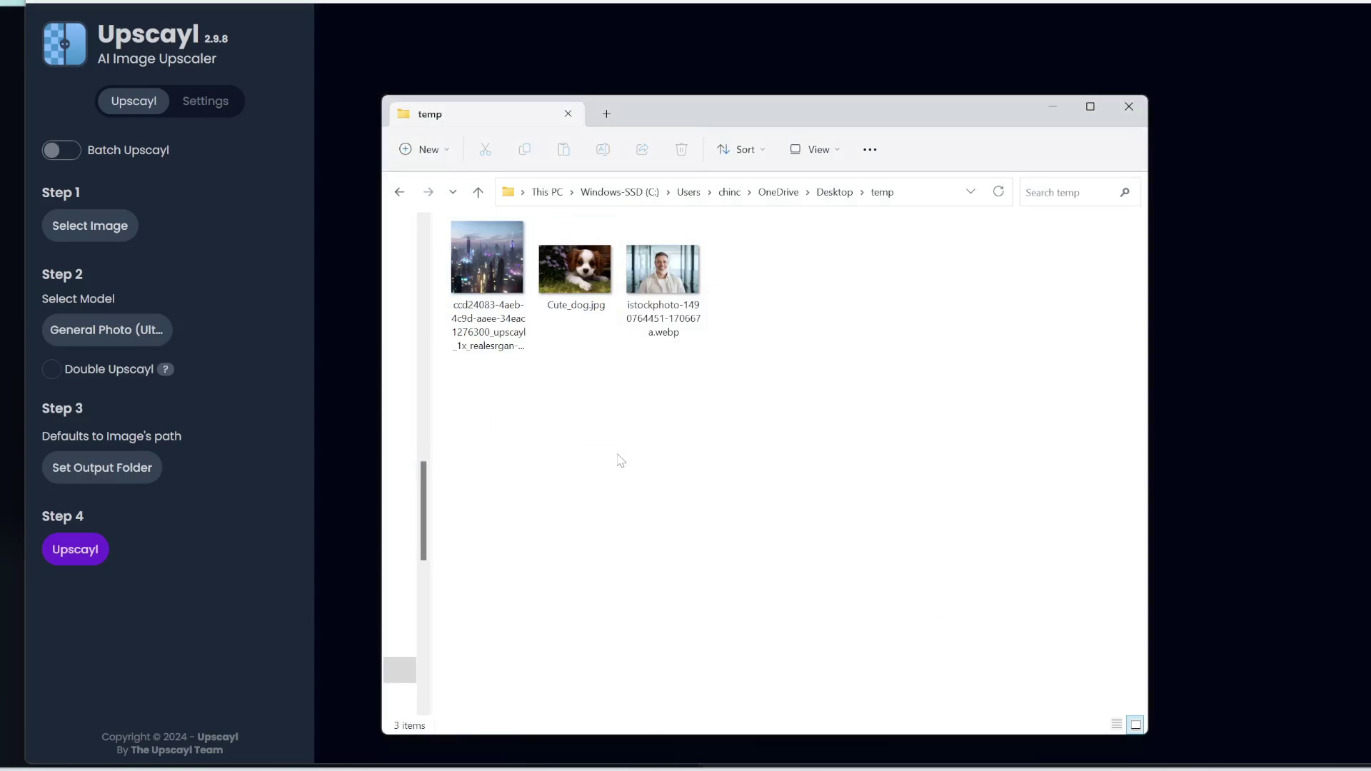
click(491, 235)
double_click(491, 234)
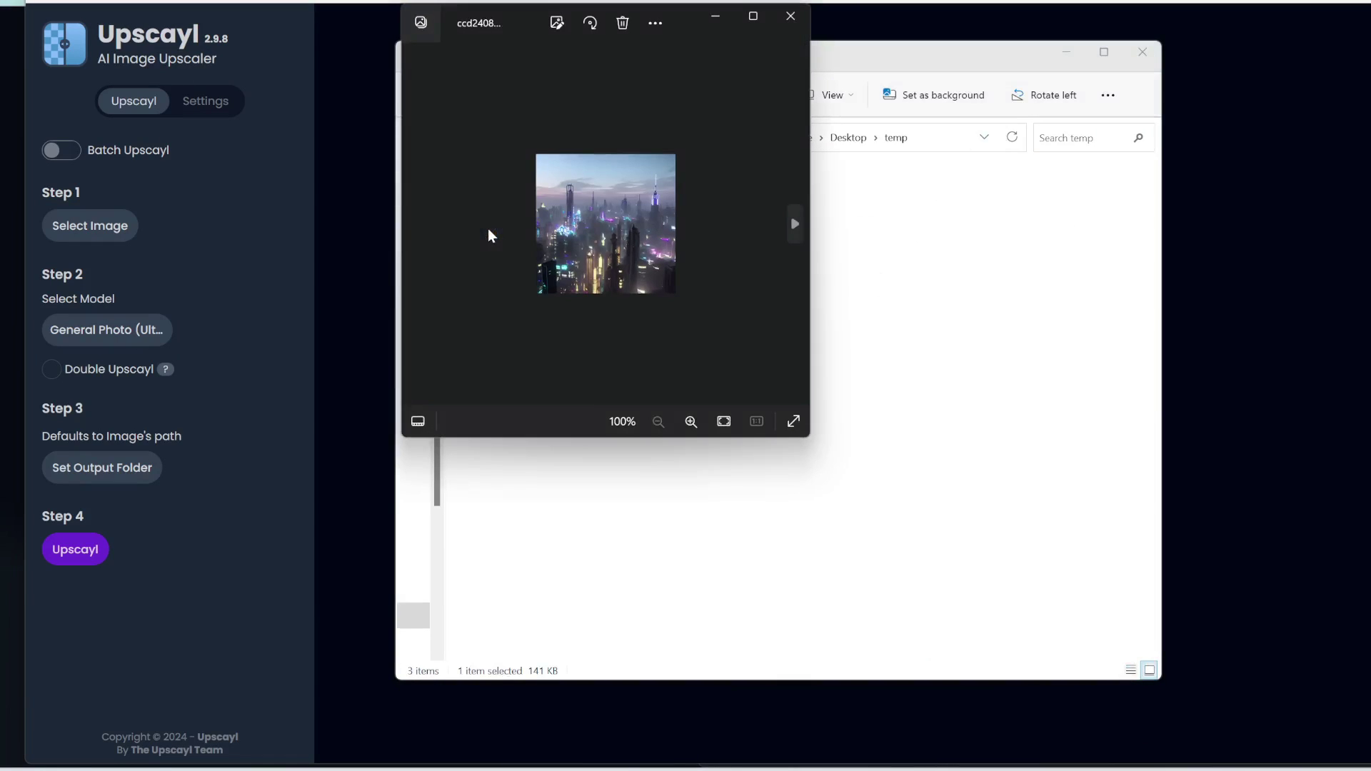
click(753, 20)
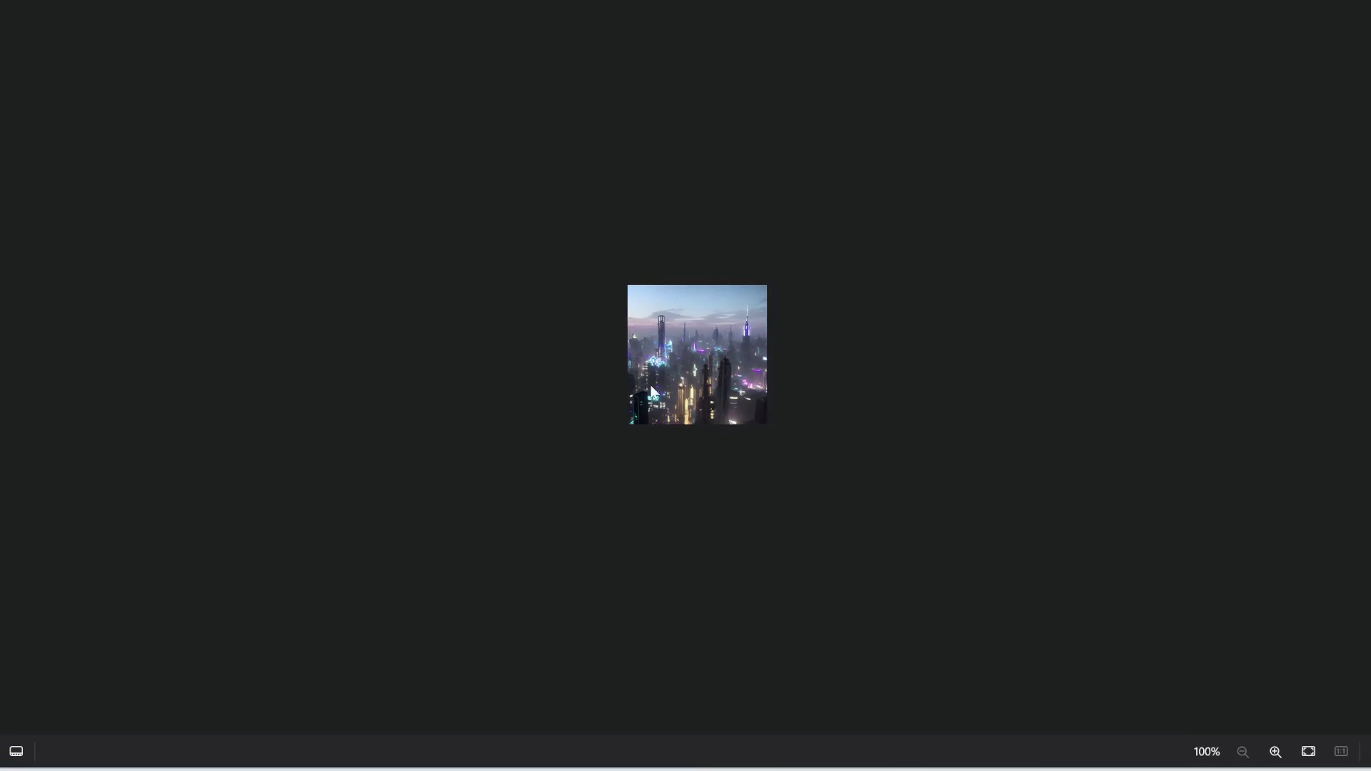
scroll(697, 349, up, 5)
scroll(696, 350, up, 4)
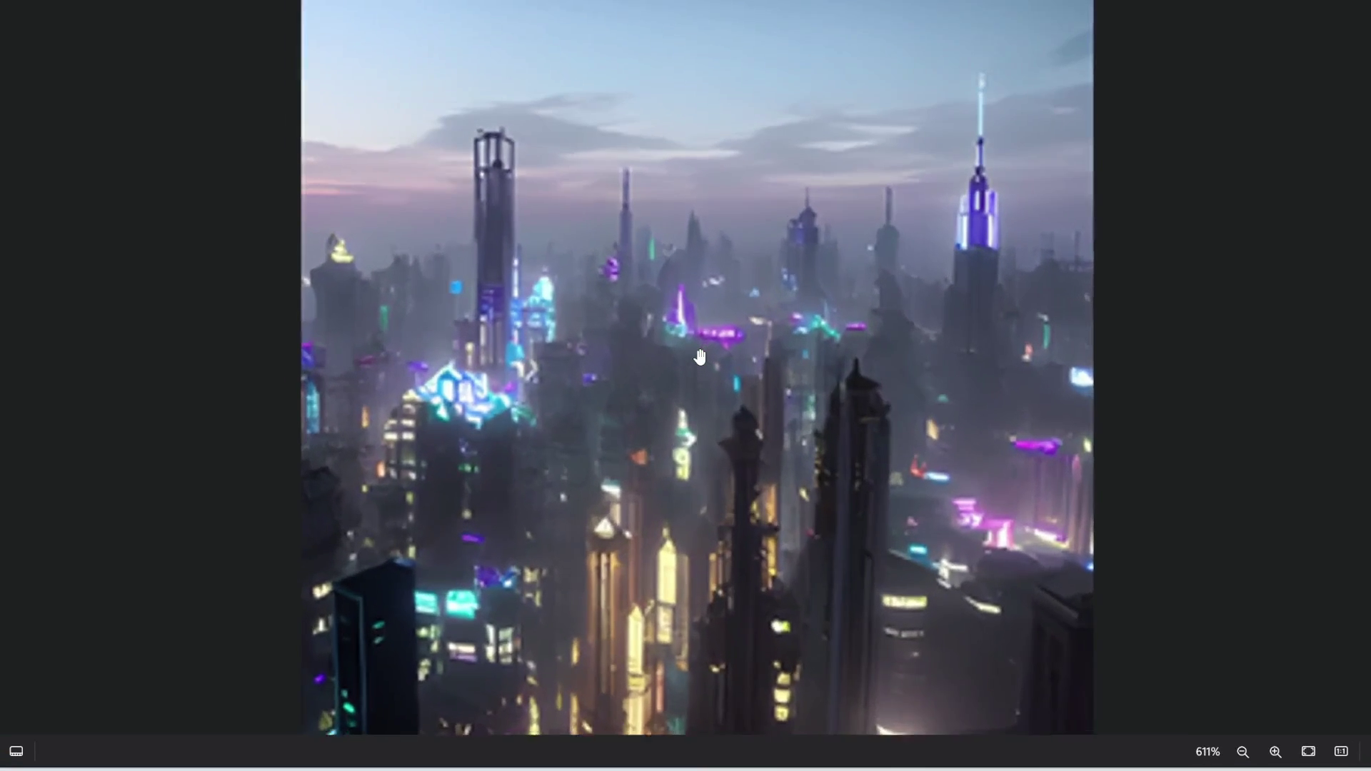
scroll(697, 349, down, 3)
scroll(697, 349, down, 5)
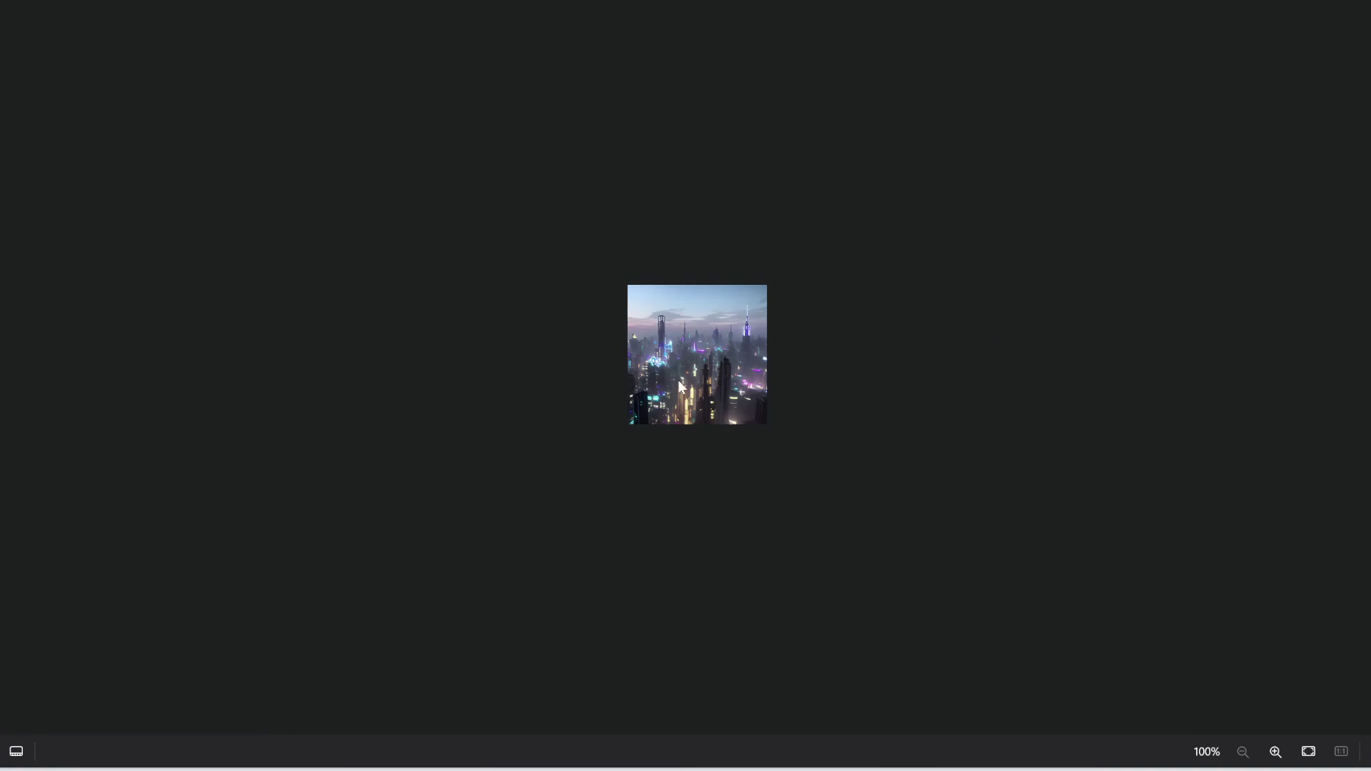
Zoom in on the puppy and office portrait originals, then bring up Upscayl's image picker
key(Right)
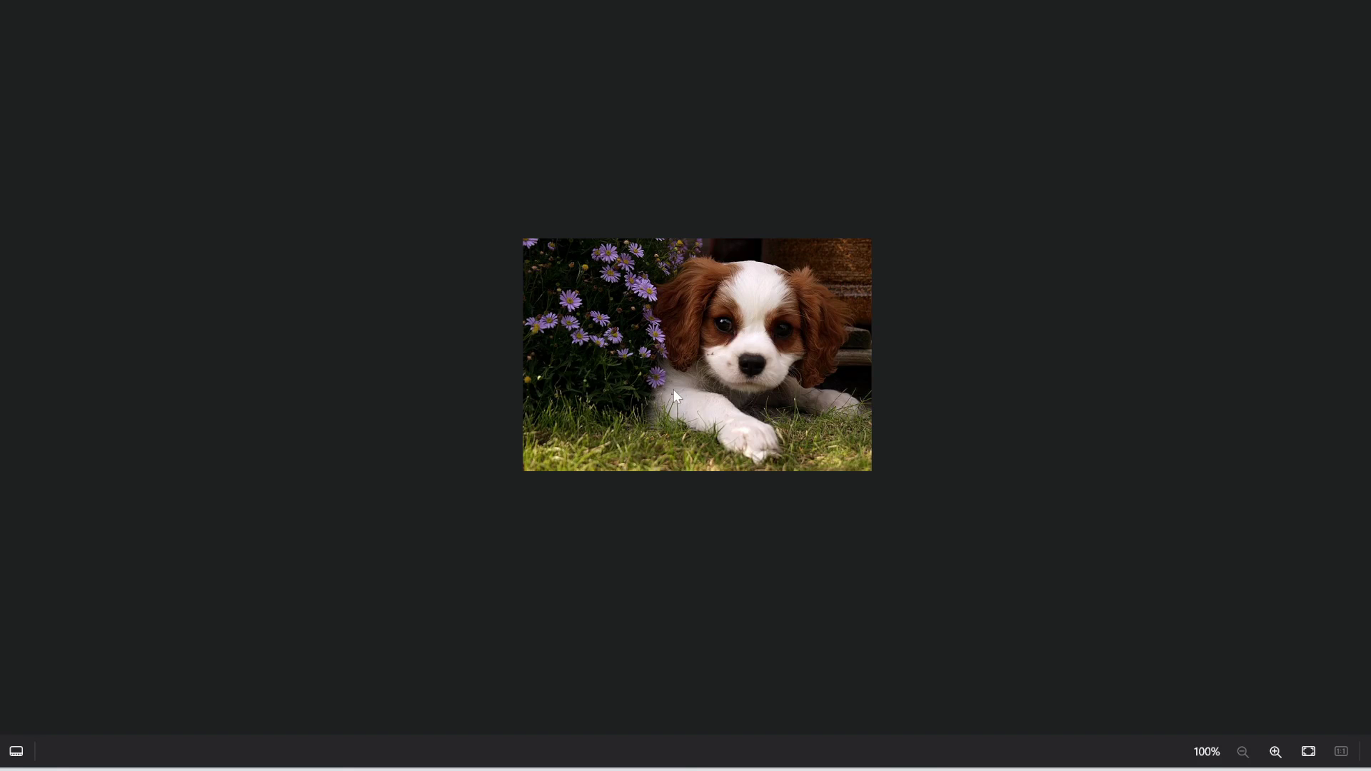
scroll(674, 392, up, 4)
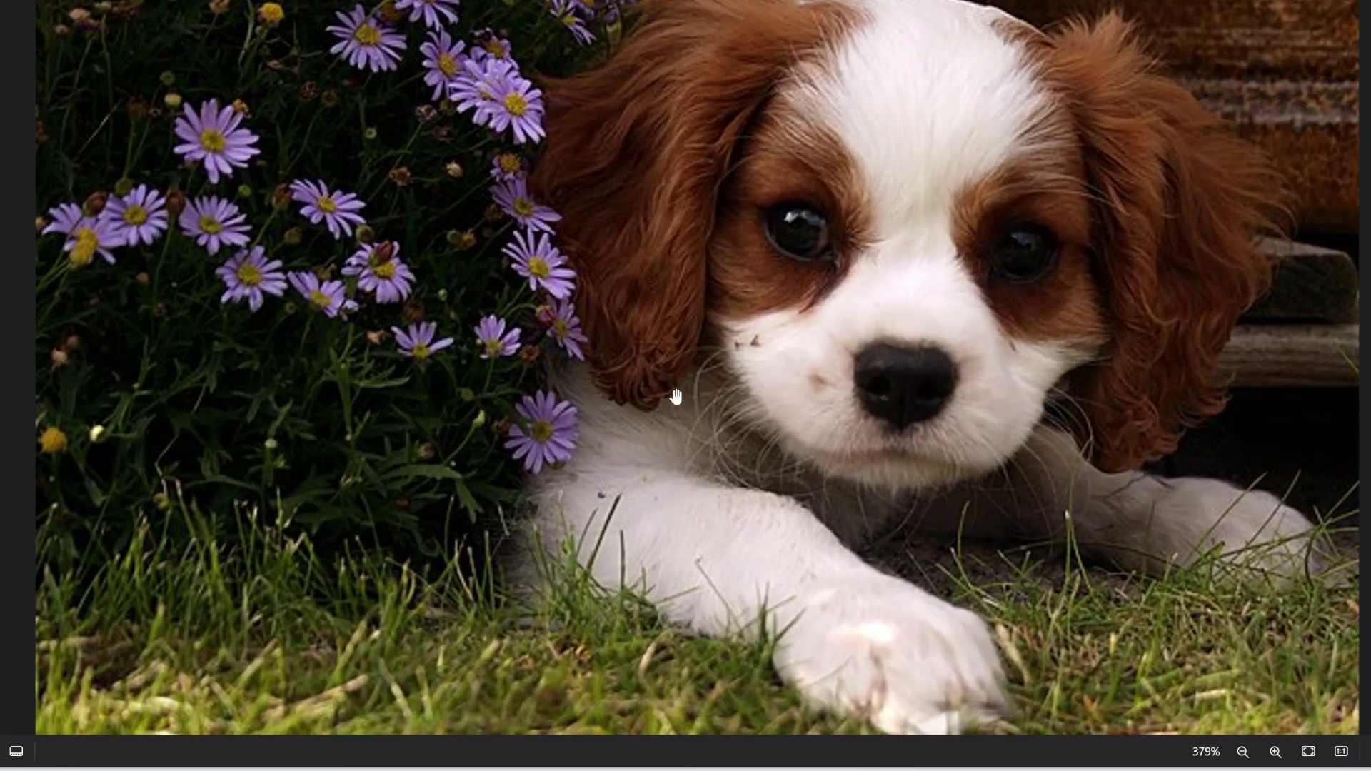
scroll(676, 396, down, 1)
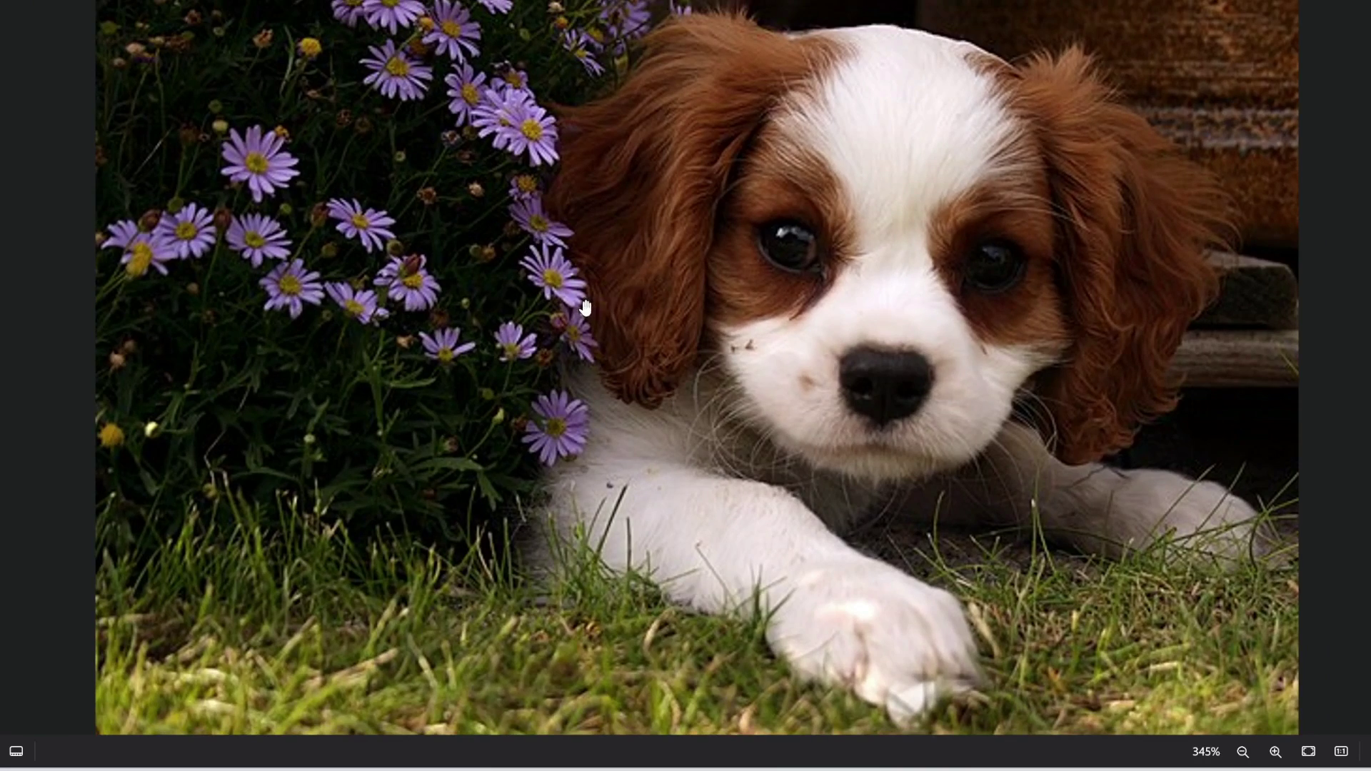
key(Right)
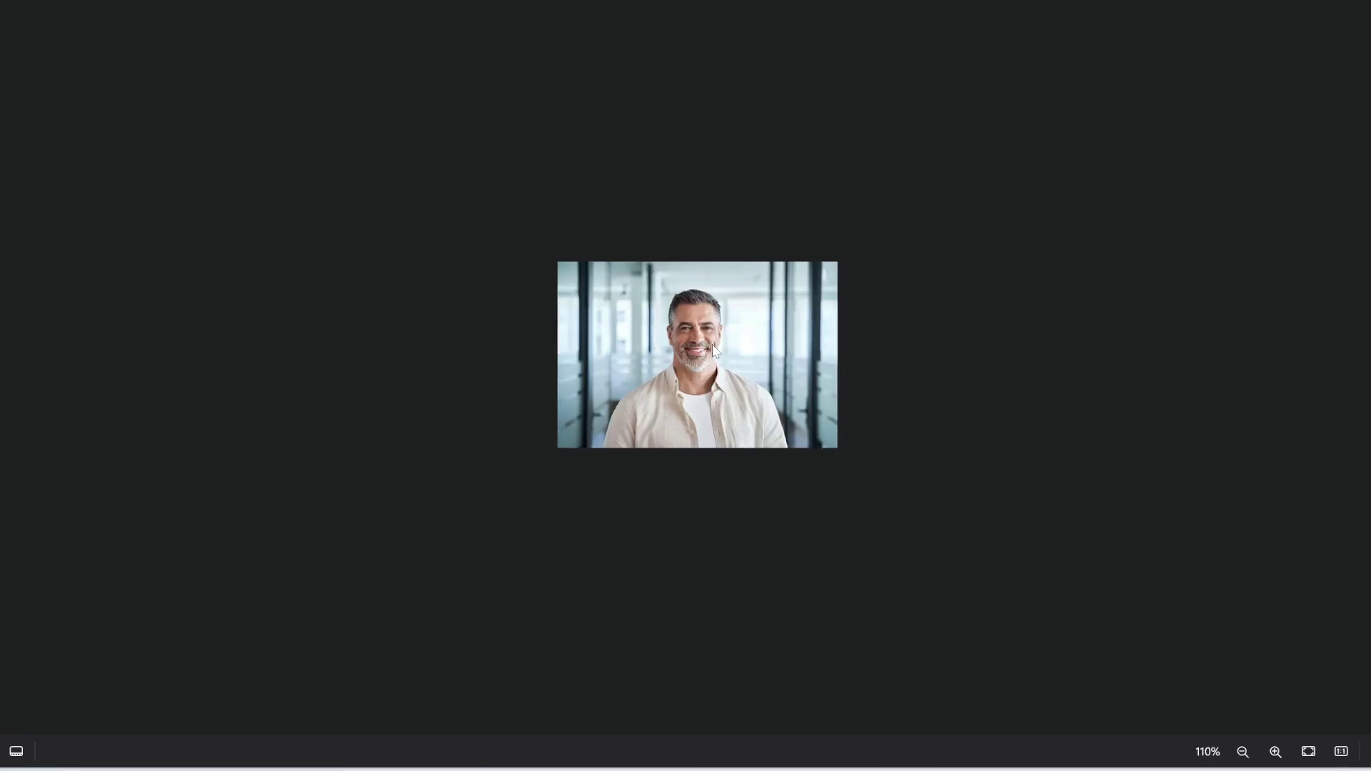
scroll(715, 348, up, 5)
scroll(715, 343, up, 3)
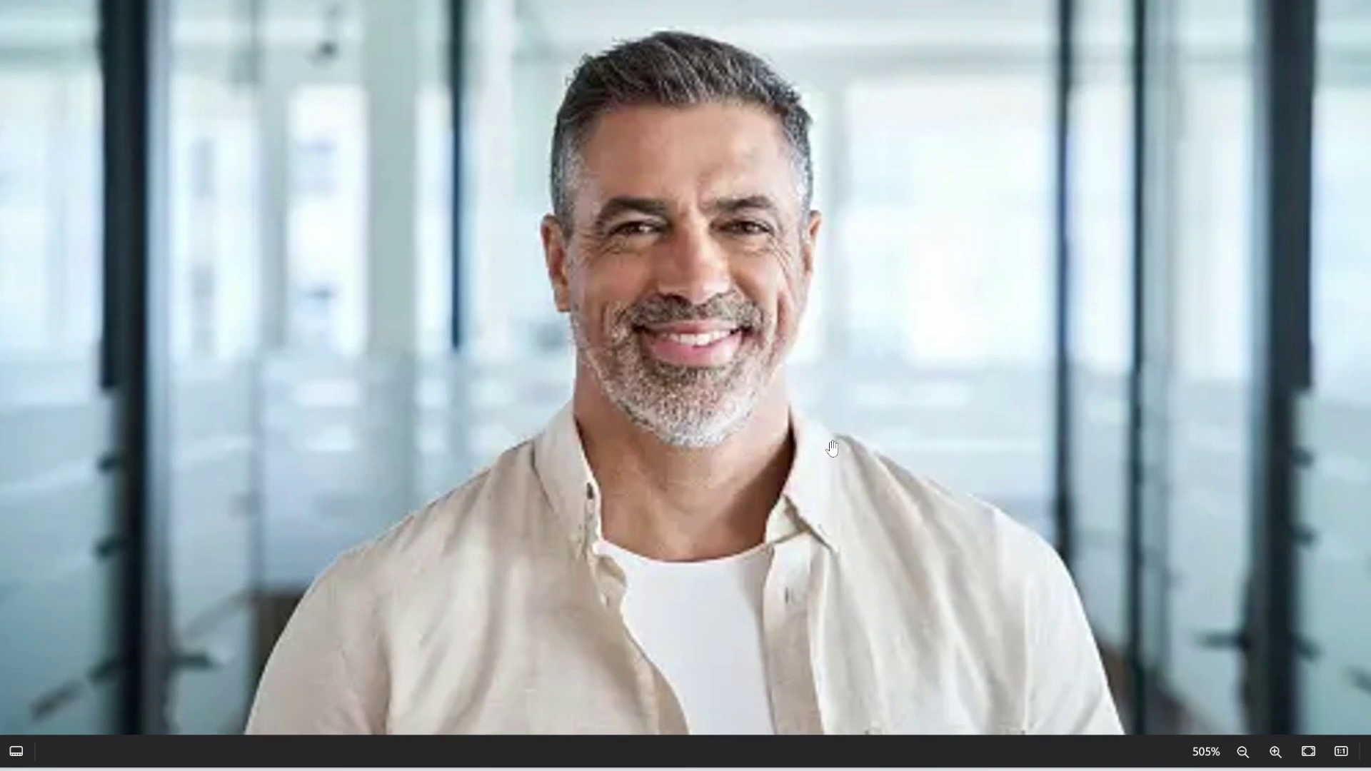
scroll(914, 506, down, 8)
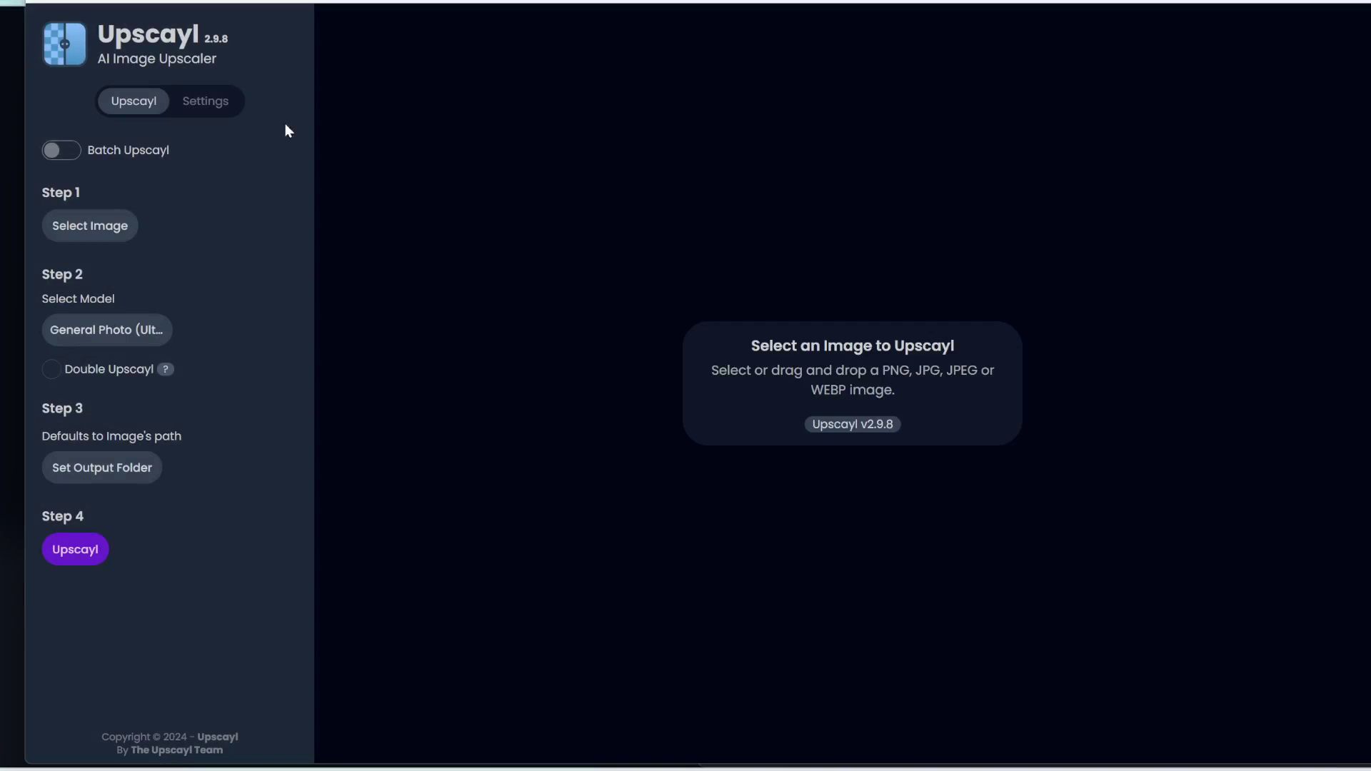
click(118, 230)
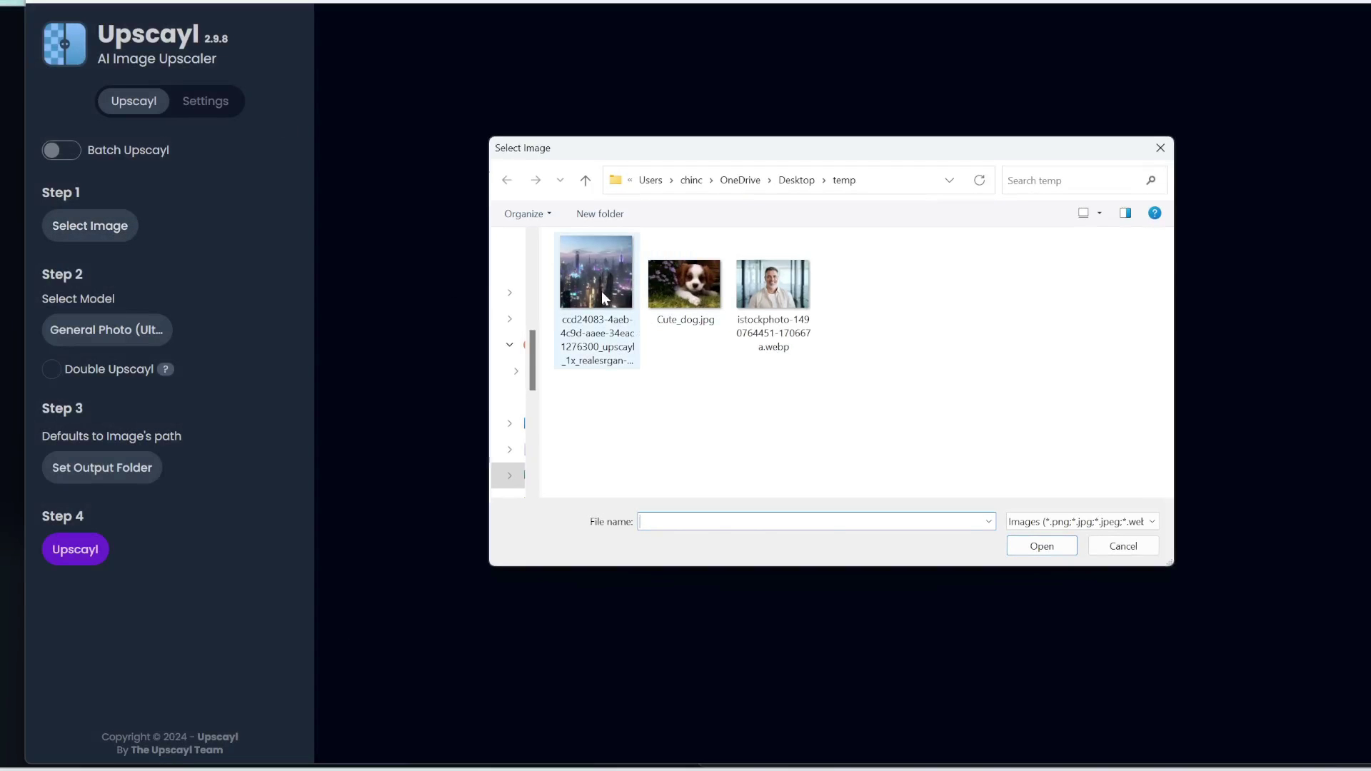
Load the 256x256 neon city image and pick the General Photo (Ultrasharp) model
double_click(601, 291)
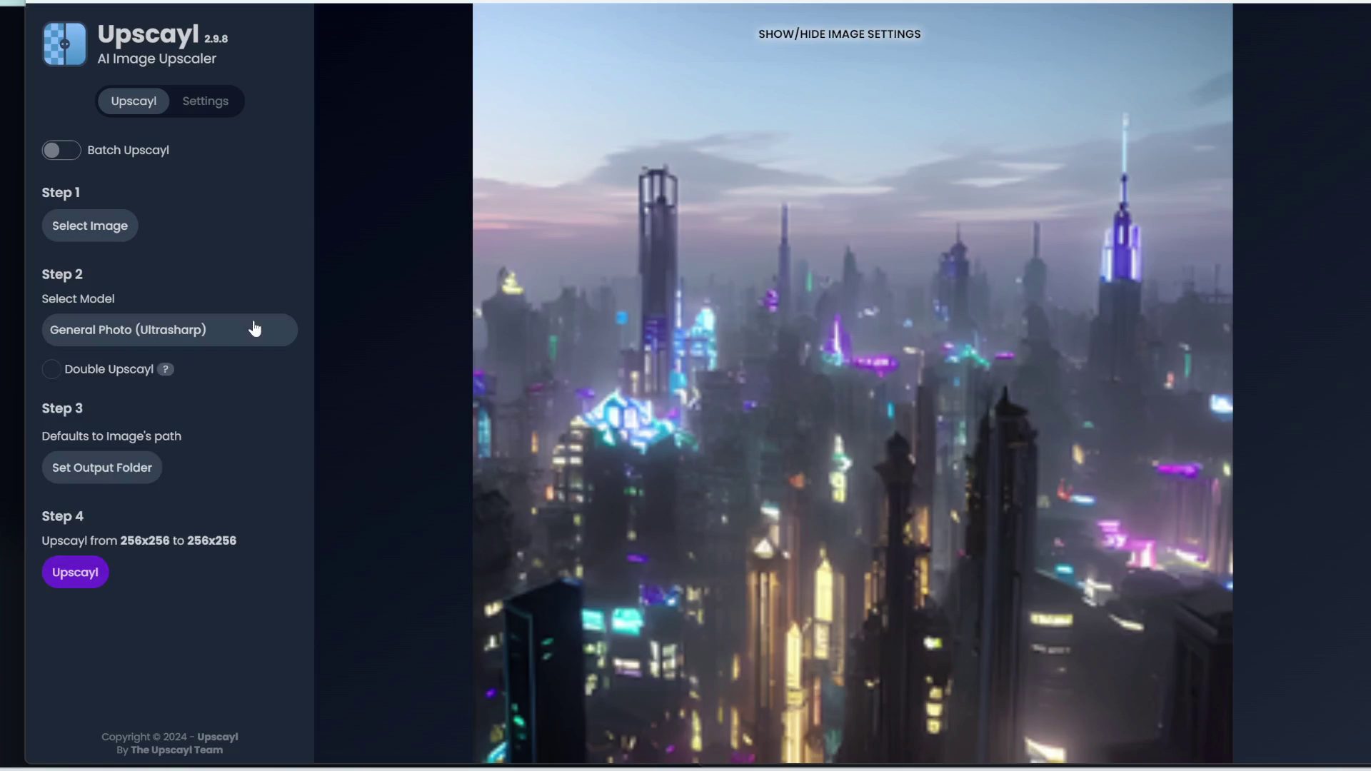
click(137, 330)
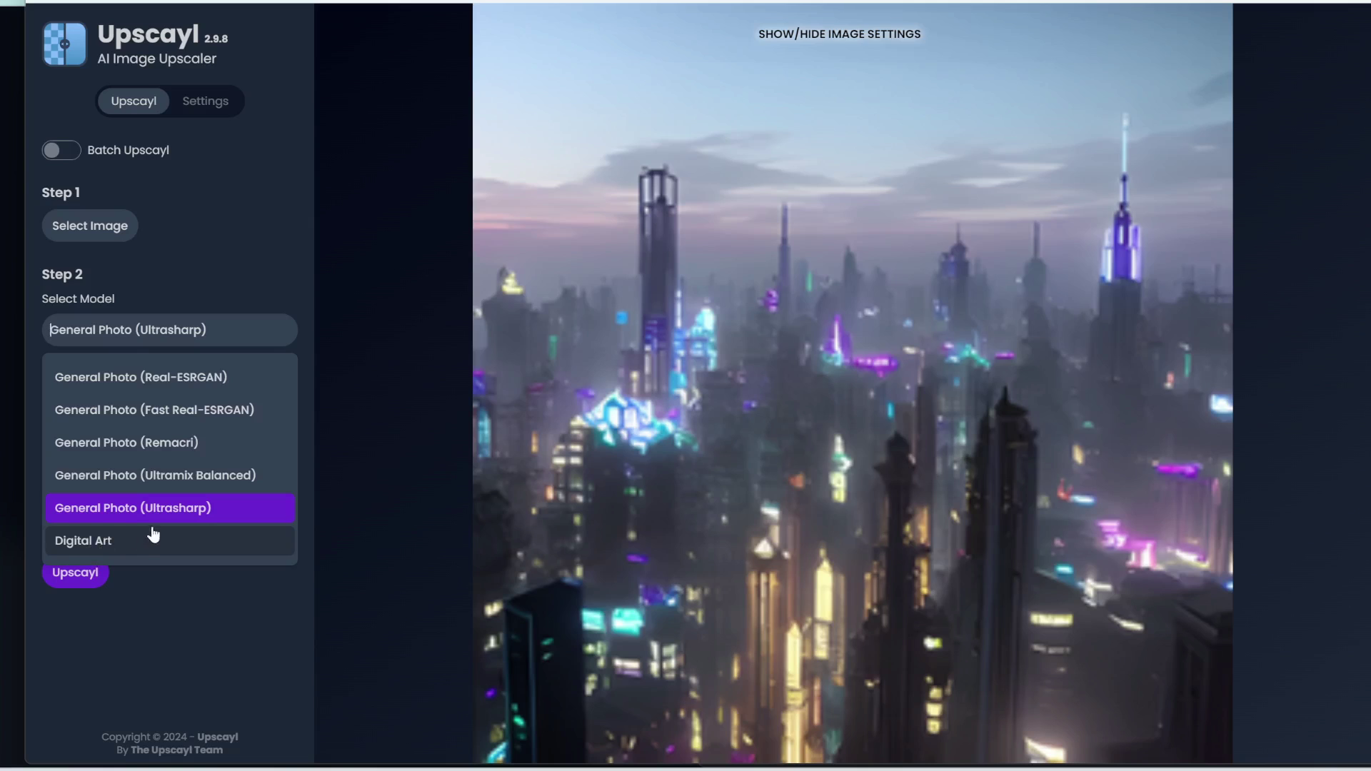
click(198, 509)
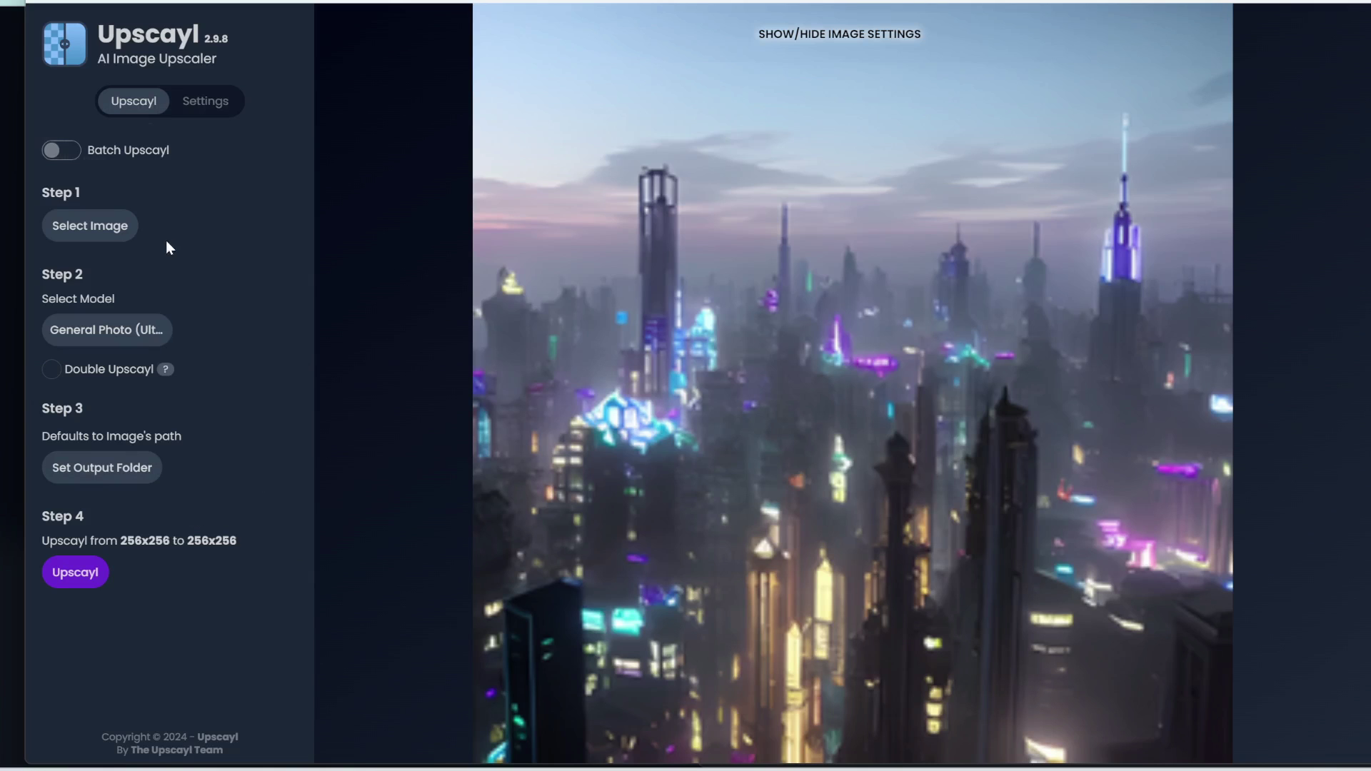
Set Image Scale to 4x in Settings so the output becomes 1024x1024
click(207, 101)
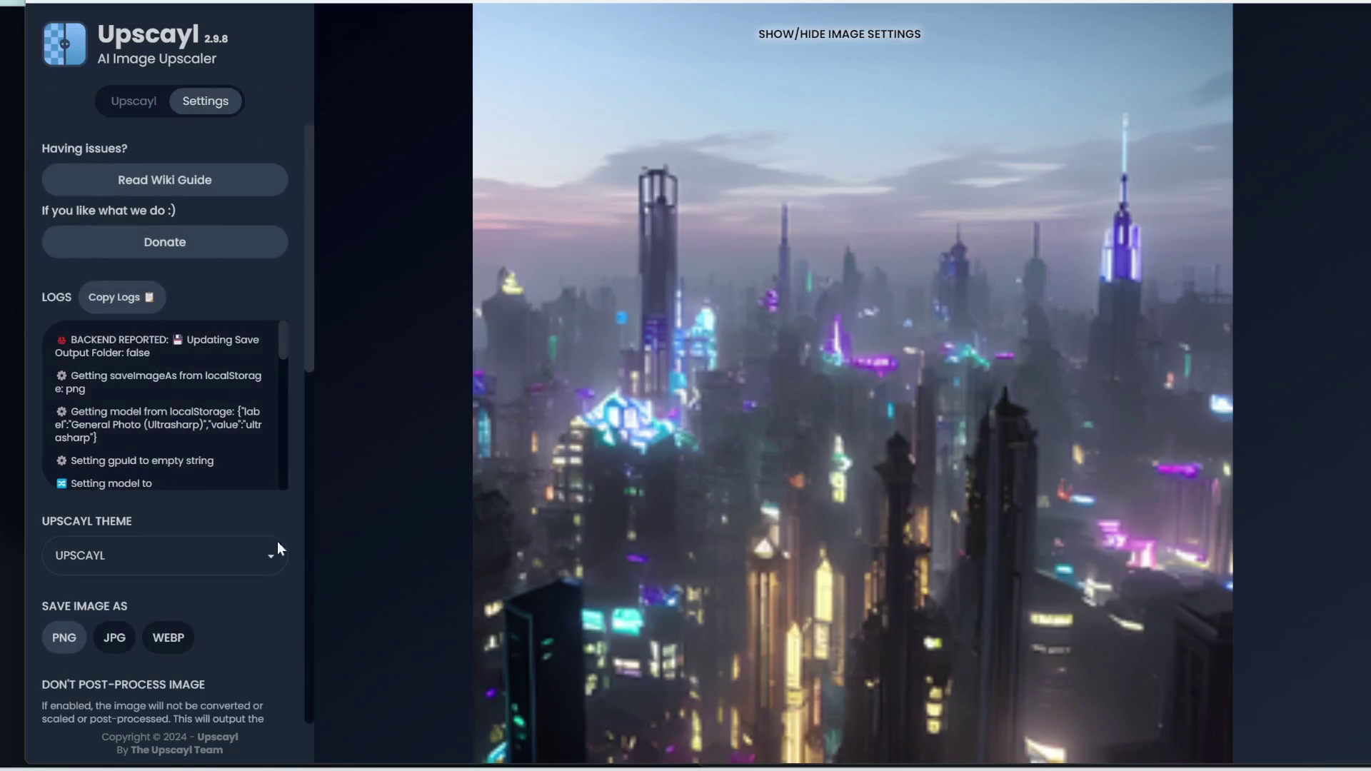
scroll(243, 627, down, 5)
drag(61, 509, 333, 517)
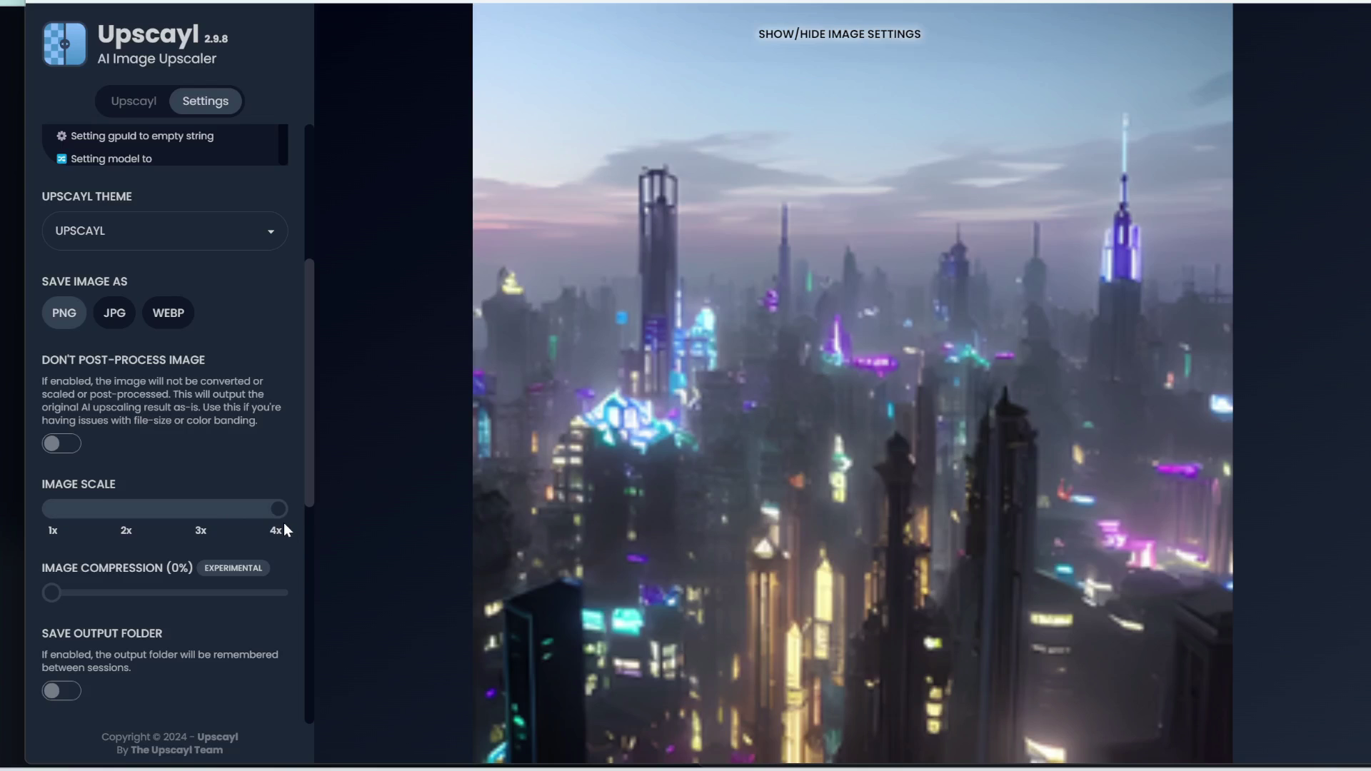
click(123, 105)
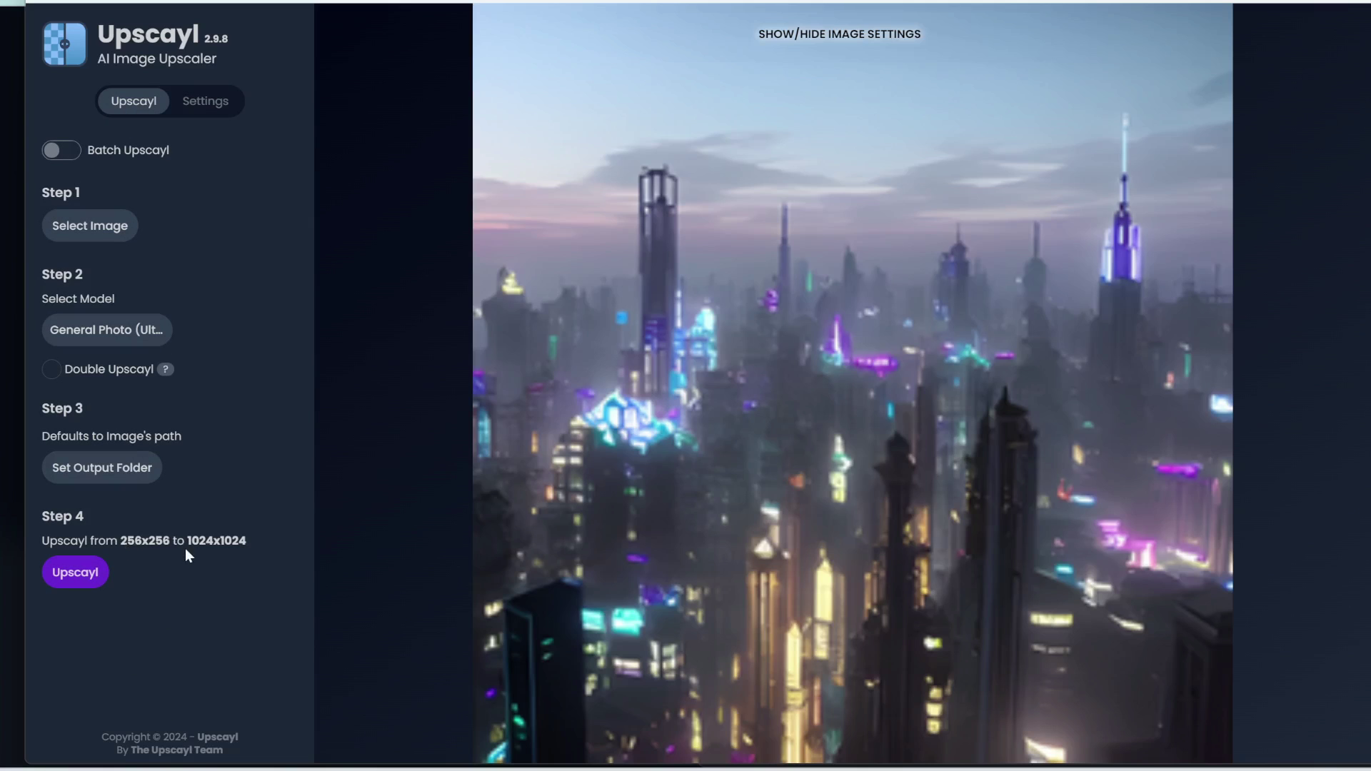
Upscale the city image and sweep the divider to compare original and upscaled versions
click(80, 575)
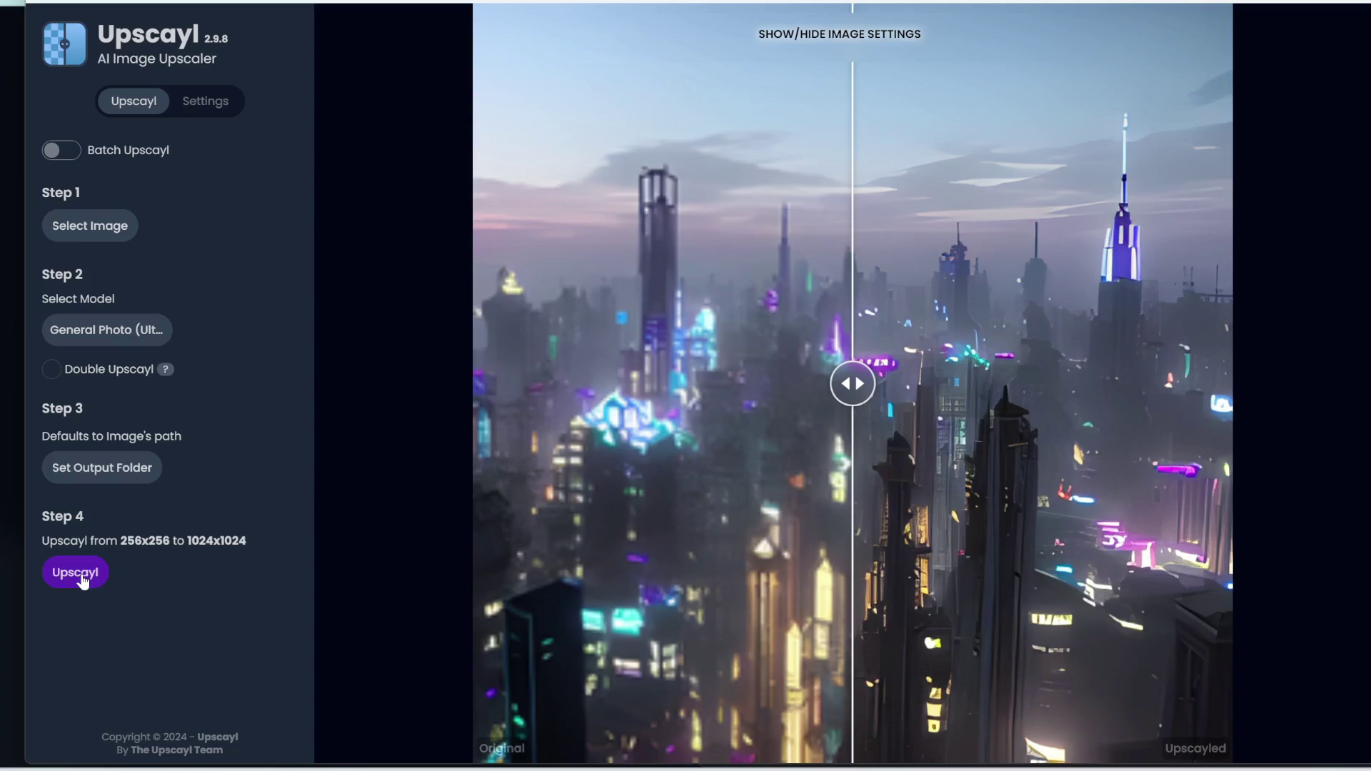
mouse_move(854, 372)
mouse_down()
mouse_move(889, 379)
mouse_move(868, 378)
mouse_up()
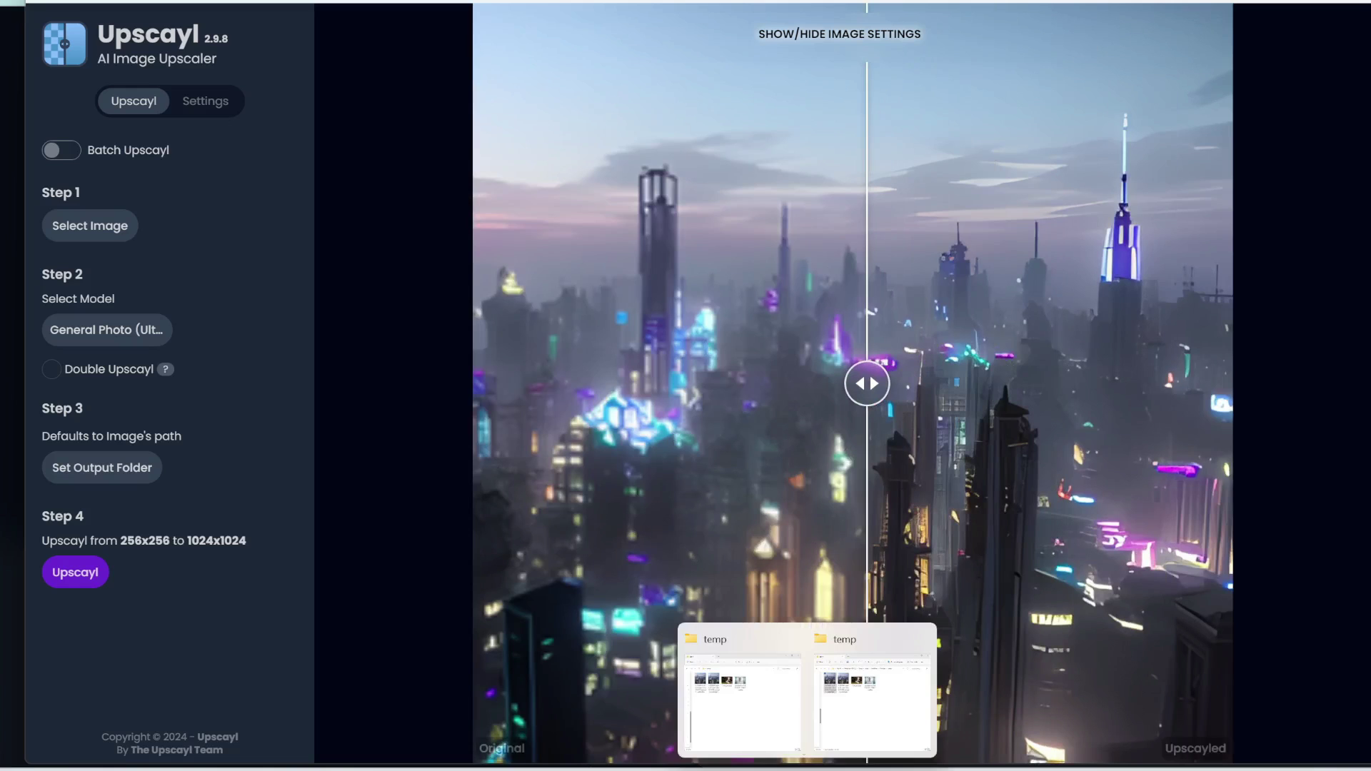
drag(867, 384, 1225, 385)
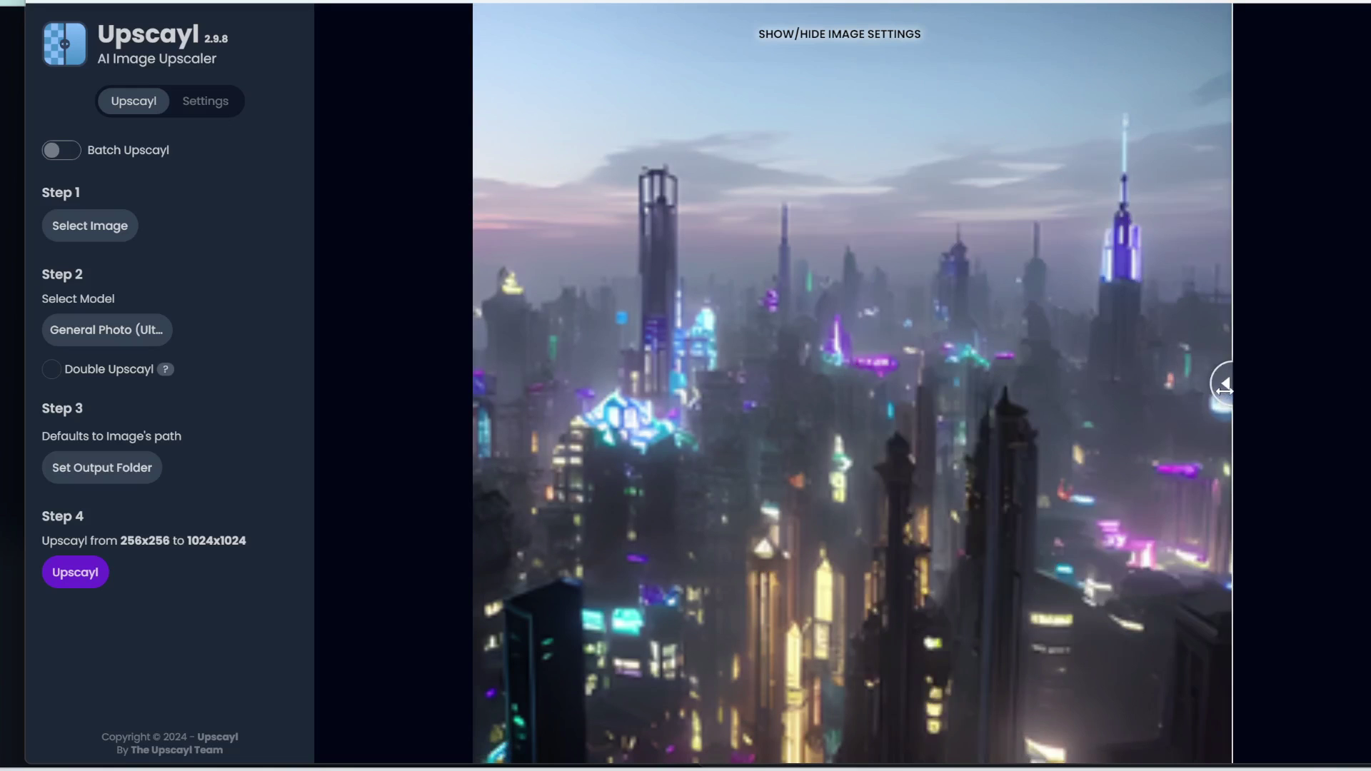
drag(1224, 390, 469, 459)
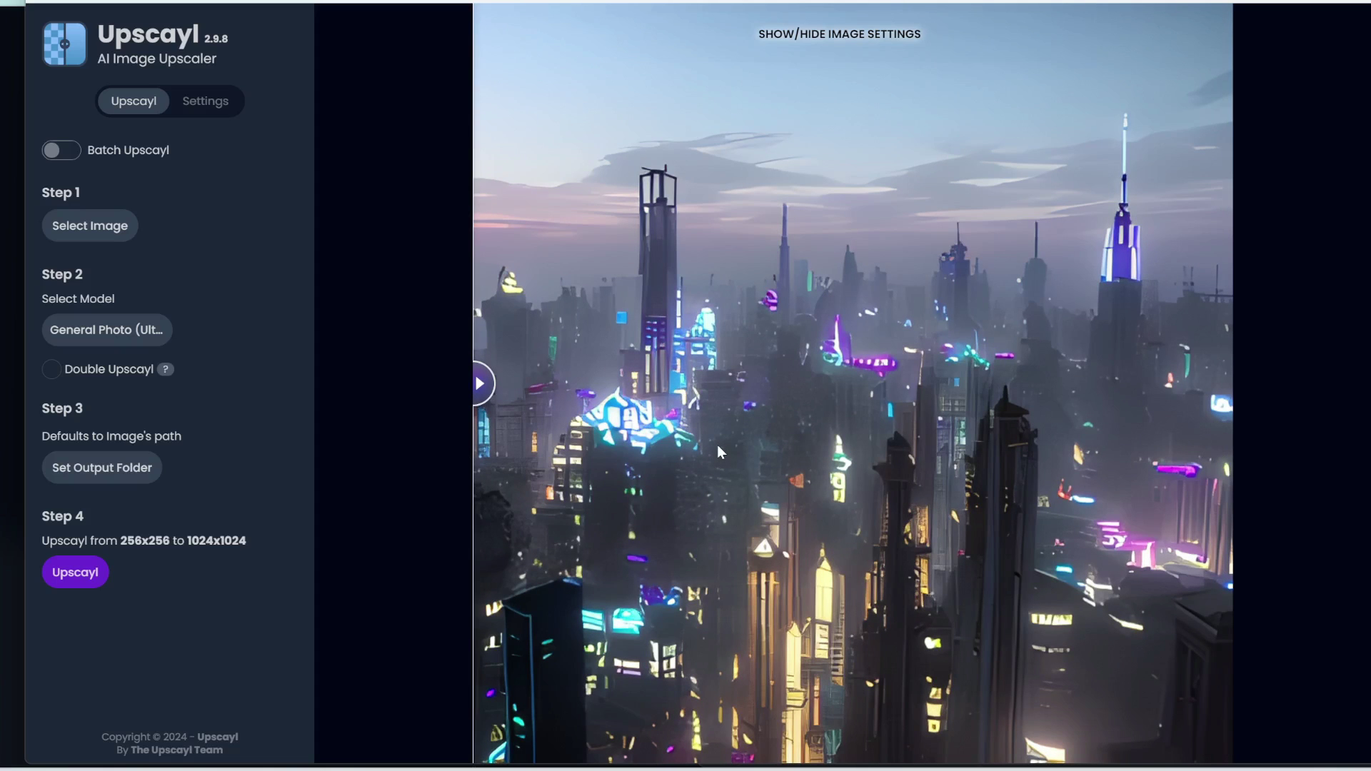
drag(480, 384, 854, 367)
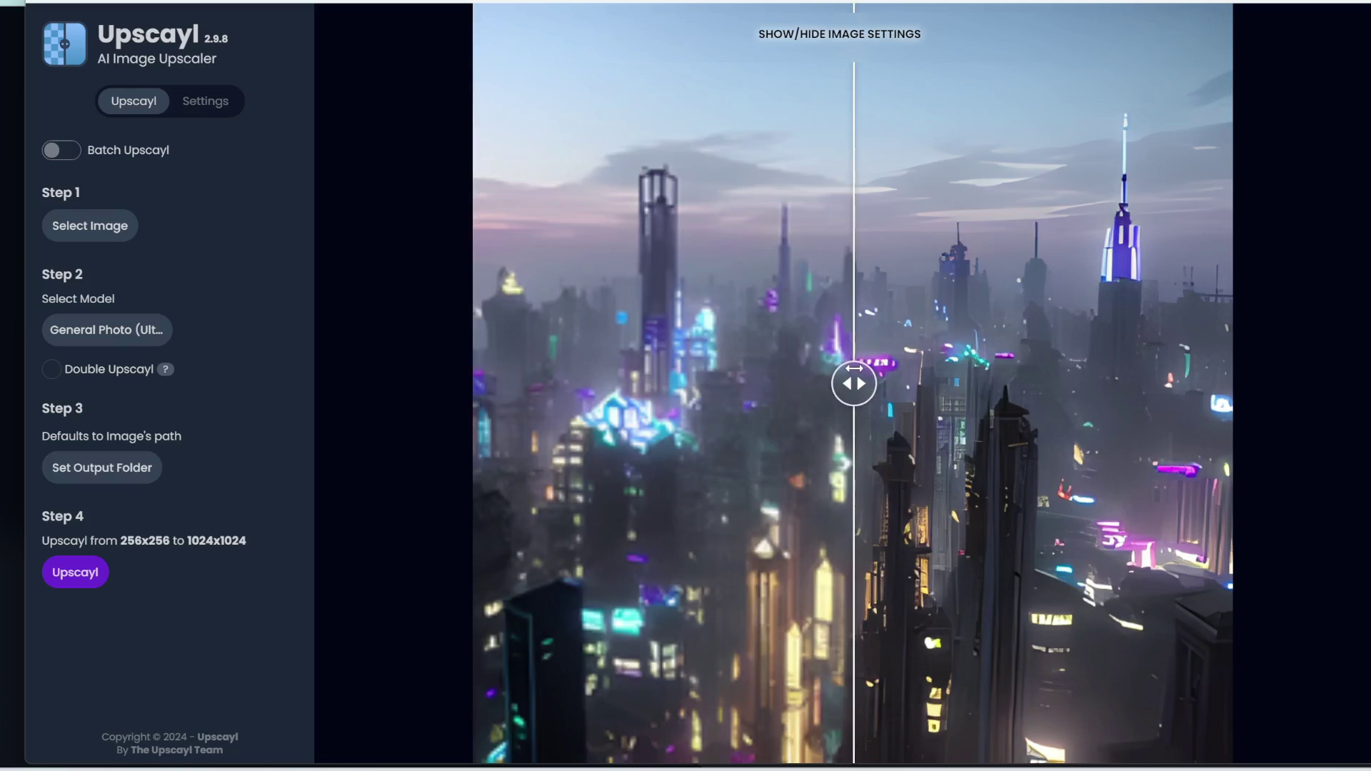
Check Settings, where the image scale is now back at 1x
click(204, 103)
scroll(221, 520, down, 5)
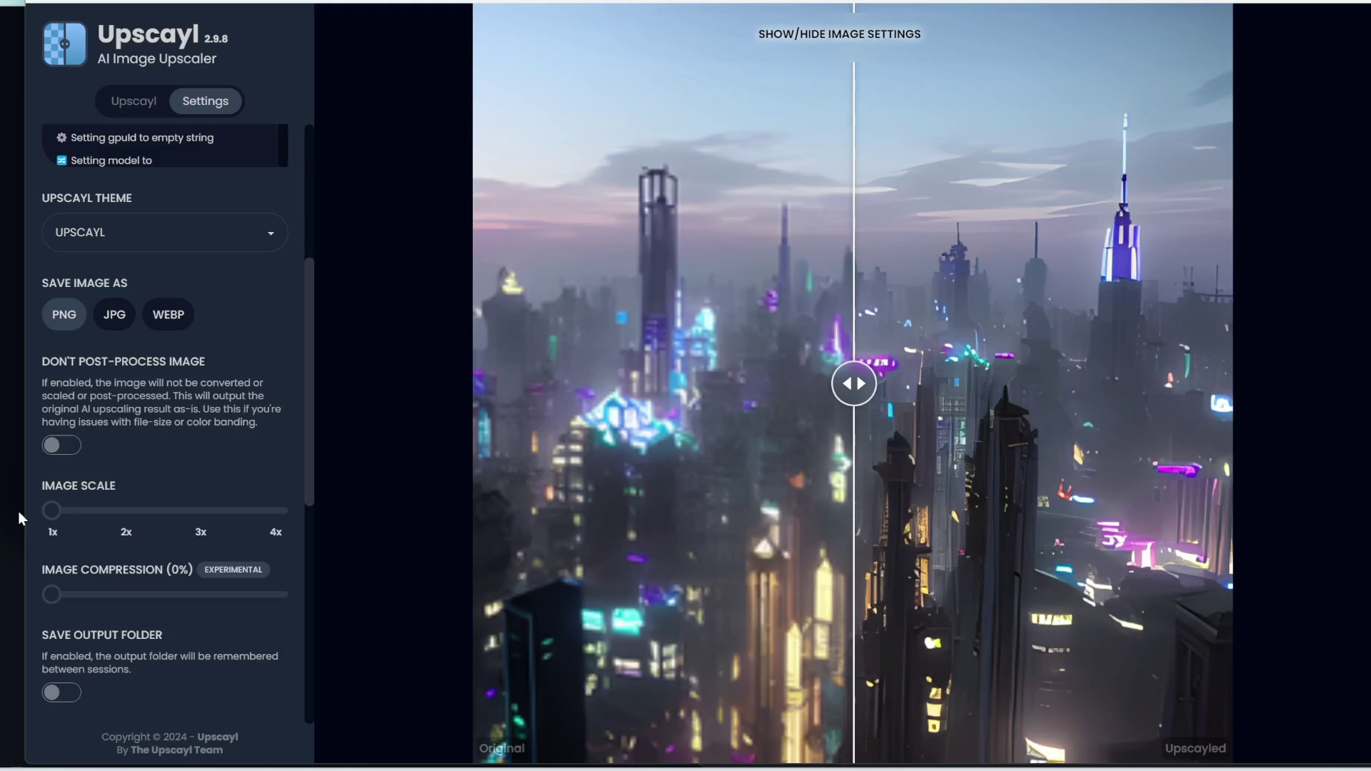
click(133, 100)
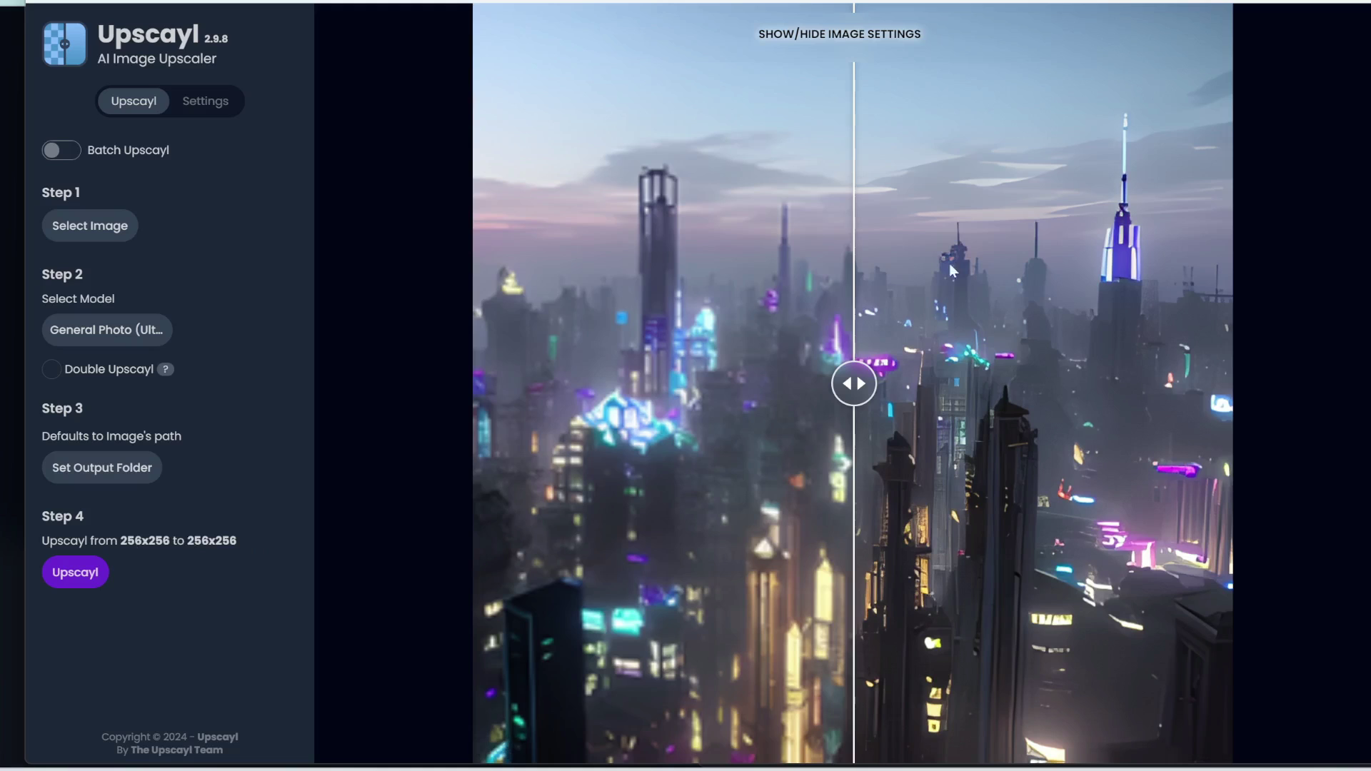
Show mostly the original city, then upscale it again at 1x (256x256)
drag(854, 384, 1261, 345)
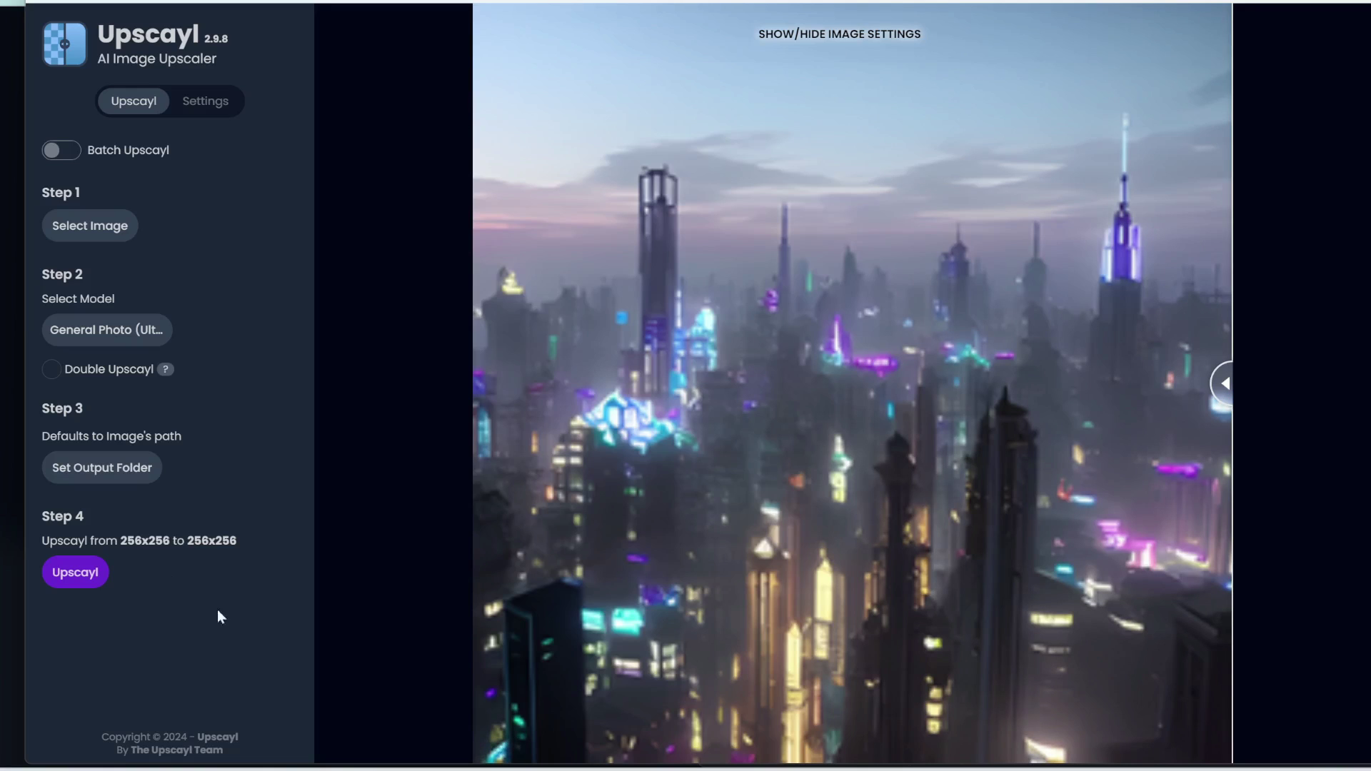
click(81, 580)
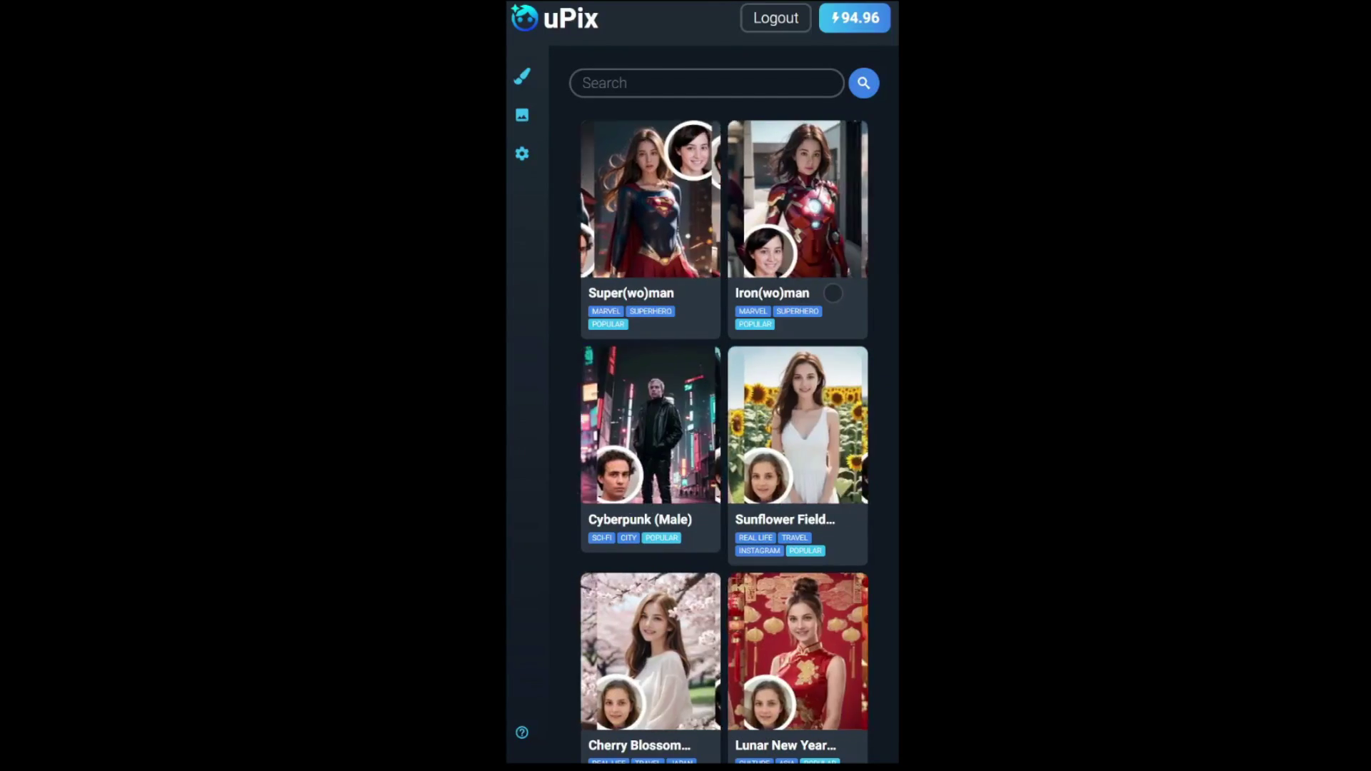
Create a male Super(wo)man image from an uploaded face photo and view the result
click(642, 220)
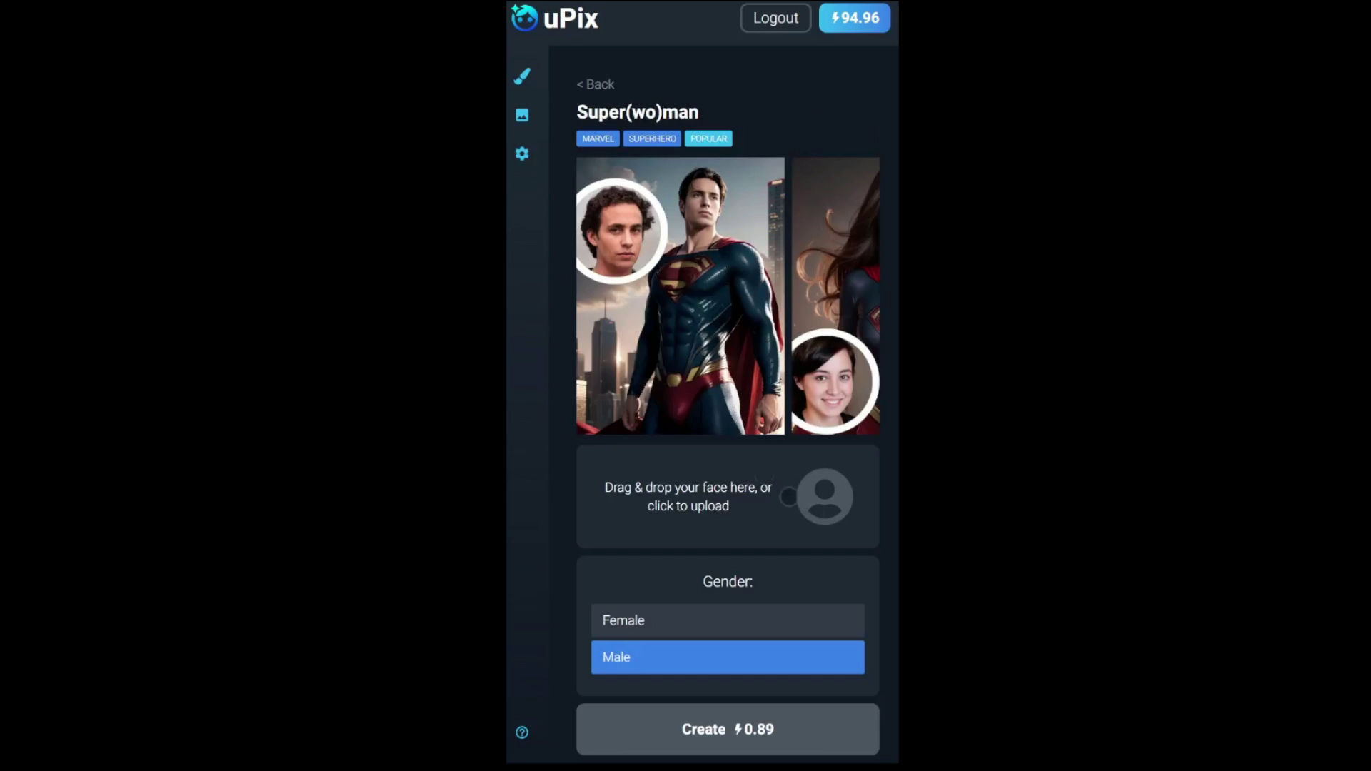
click(842, 500)
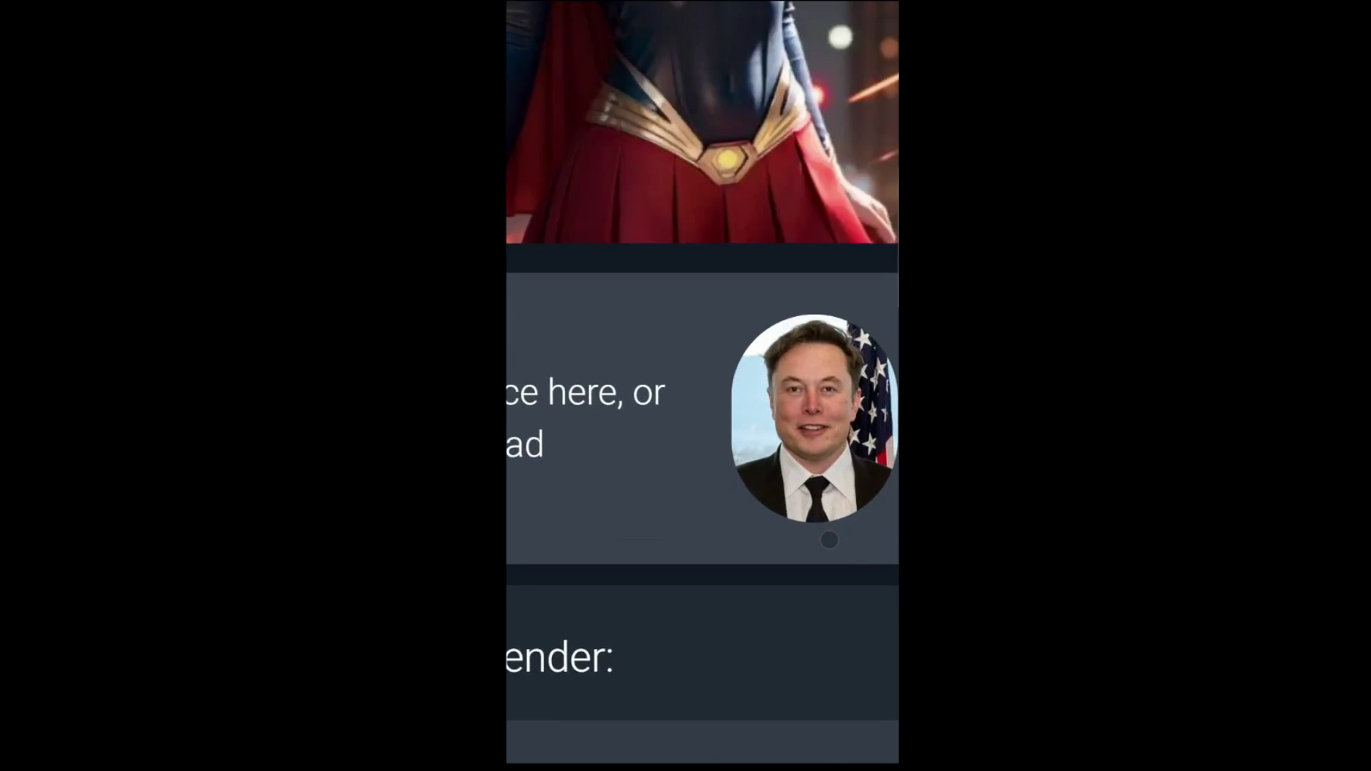
scroll(828, 539, down, 2)
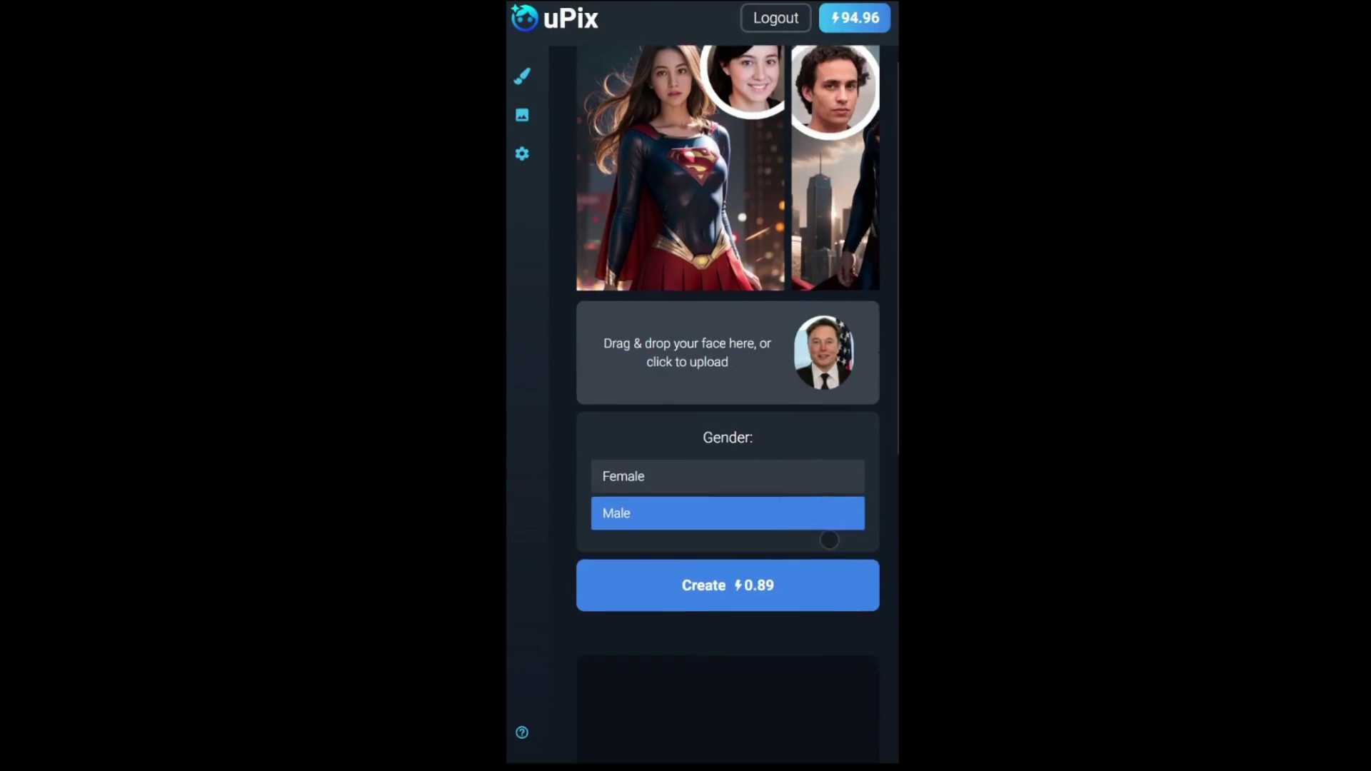
click(778, 575)
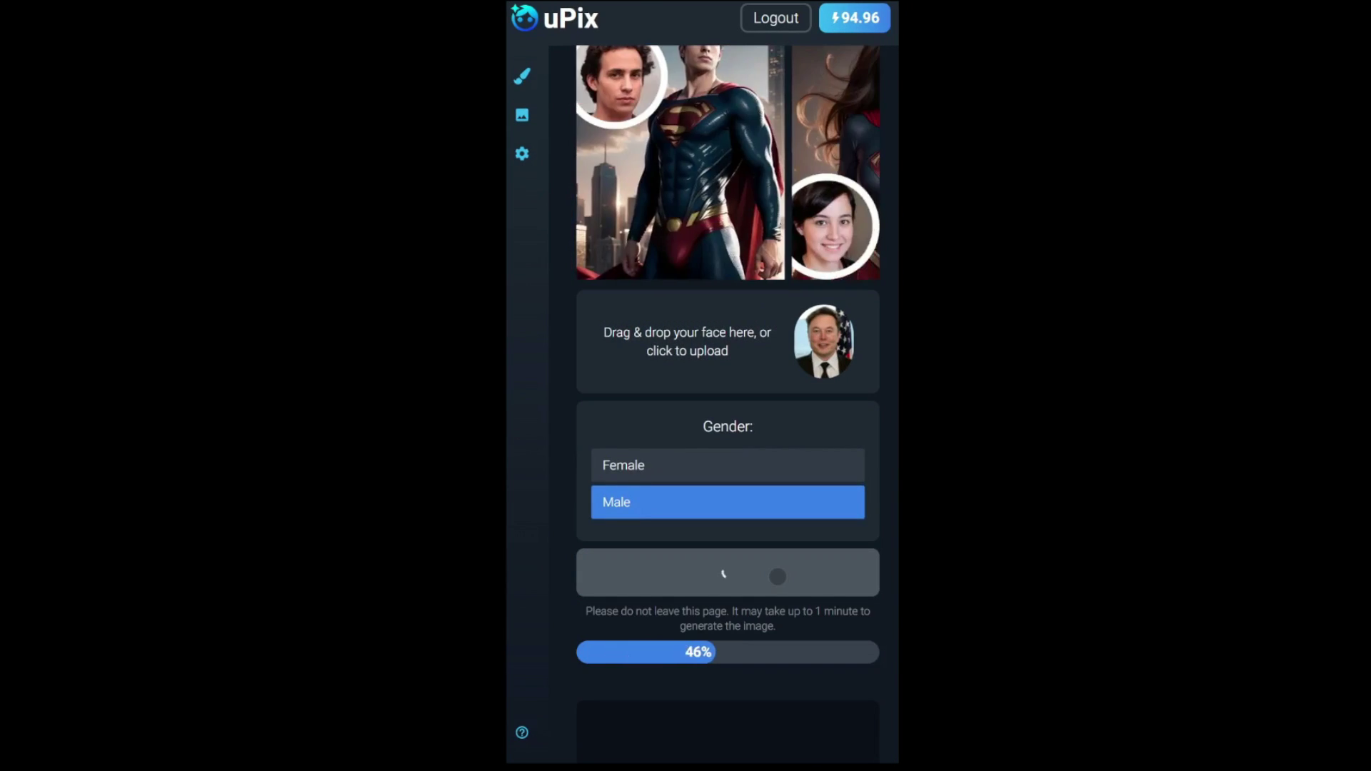
scroll(778, 575, down, 8)
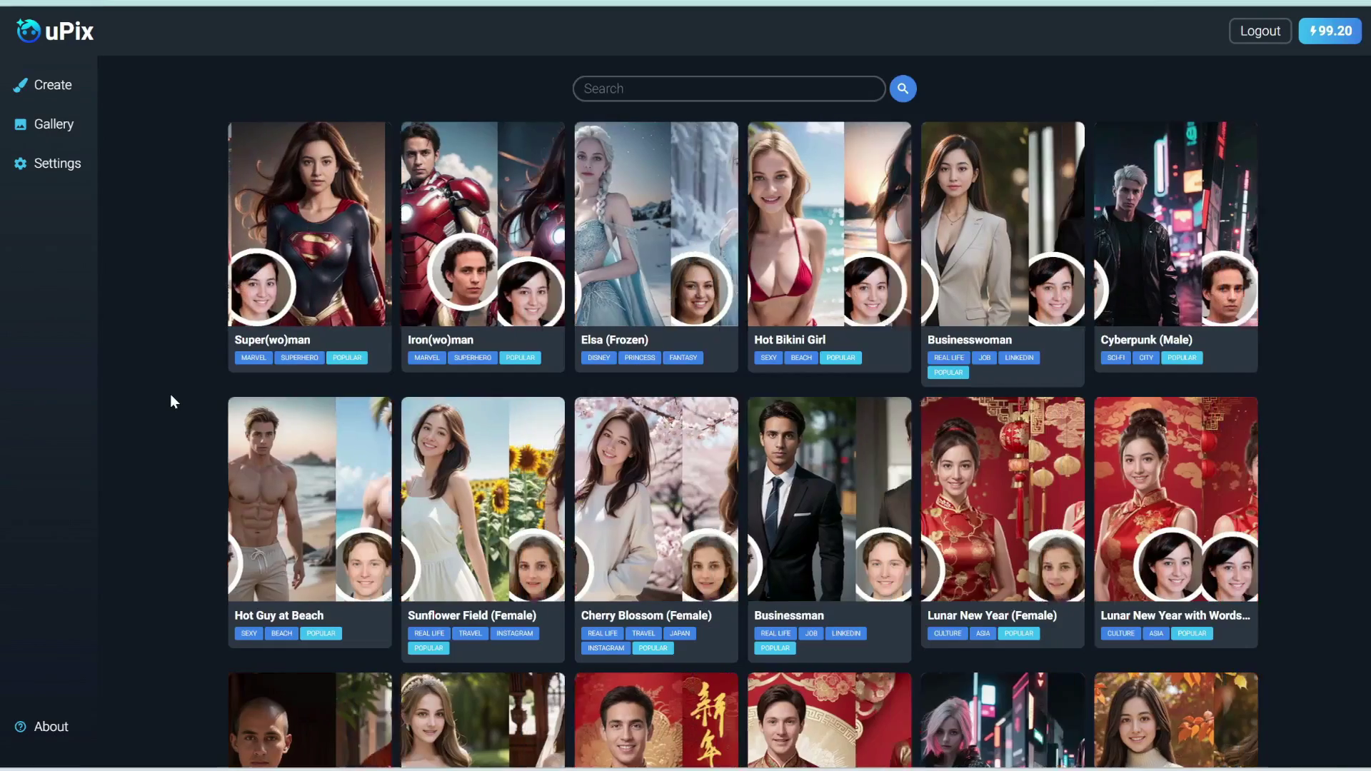
scroll(170, 397, down, 4)
scroll(171, 395, down, 10)
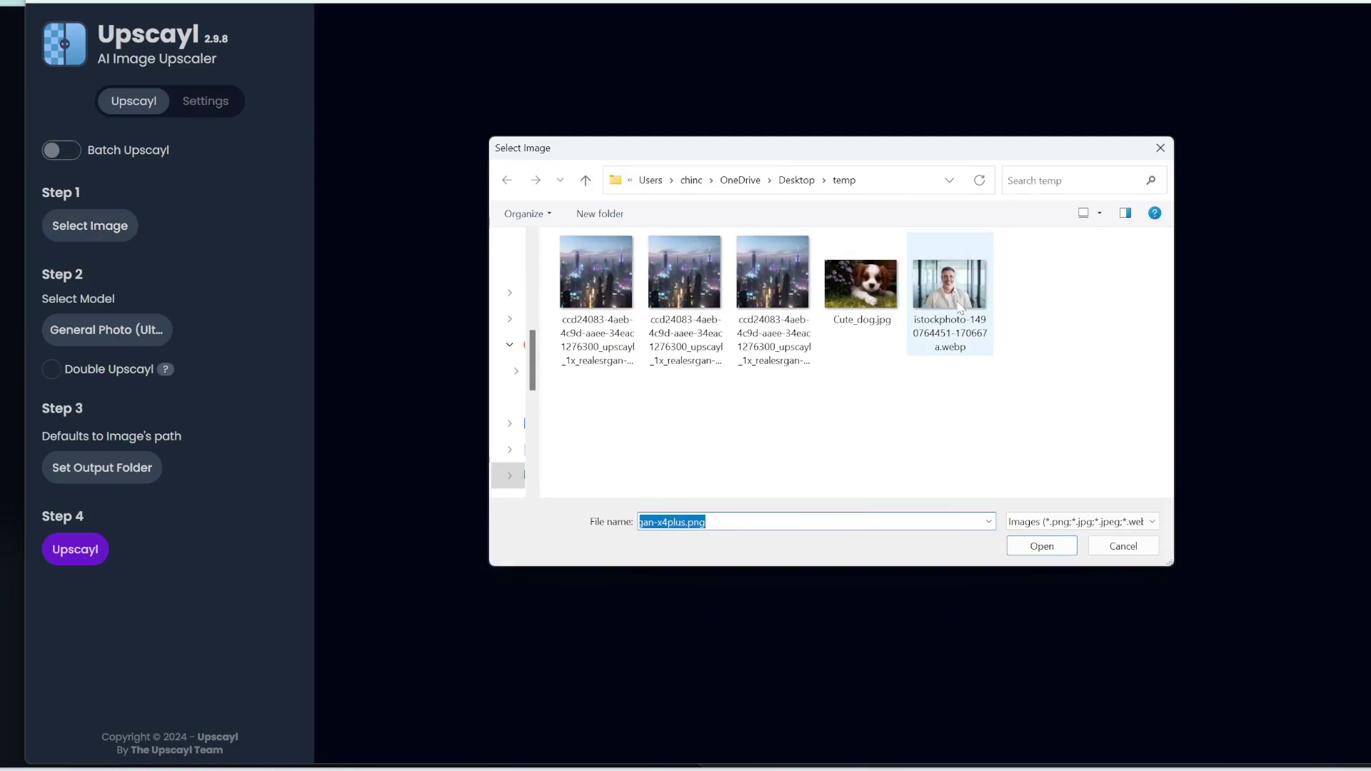
Load the 509x339 istockphoto office portrait and set Image Scale to 4x (2036x1356)
double_click(959, 307)
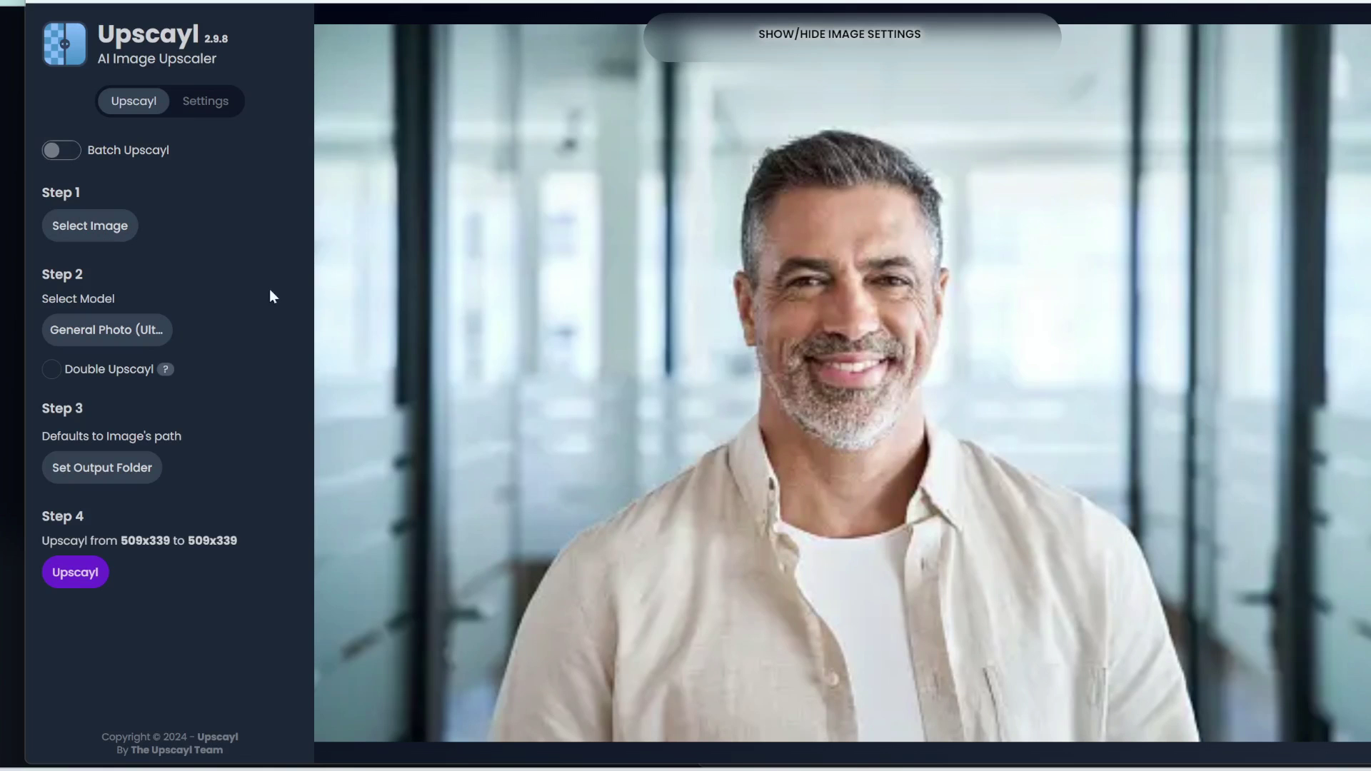
click(208, 100)
scroll(275, 299, up, 2)
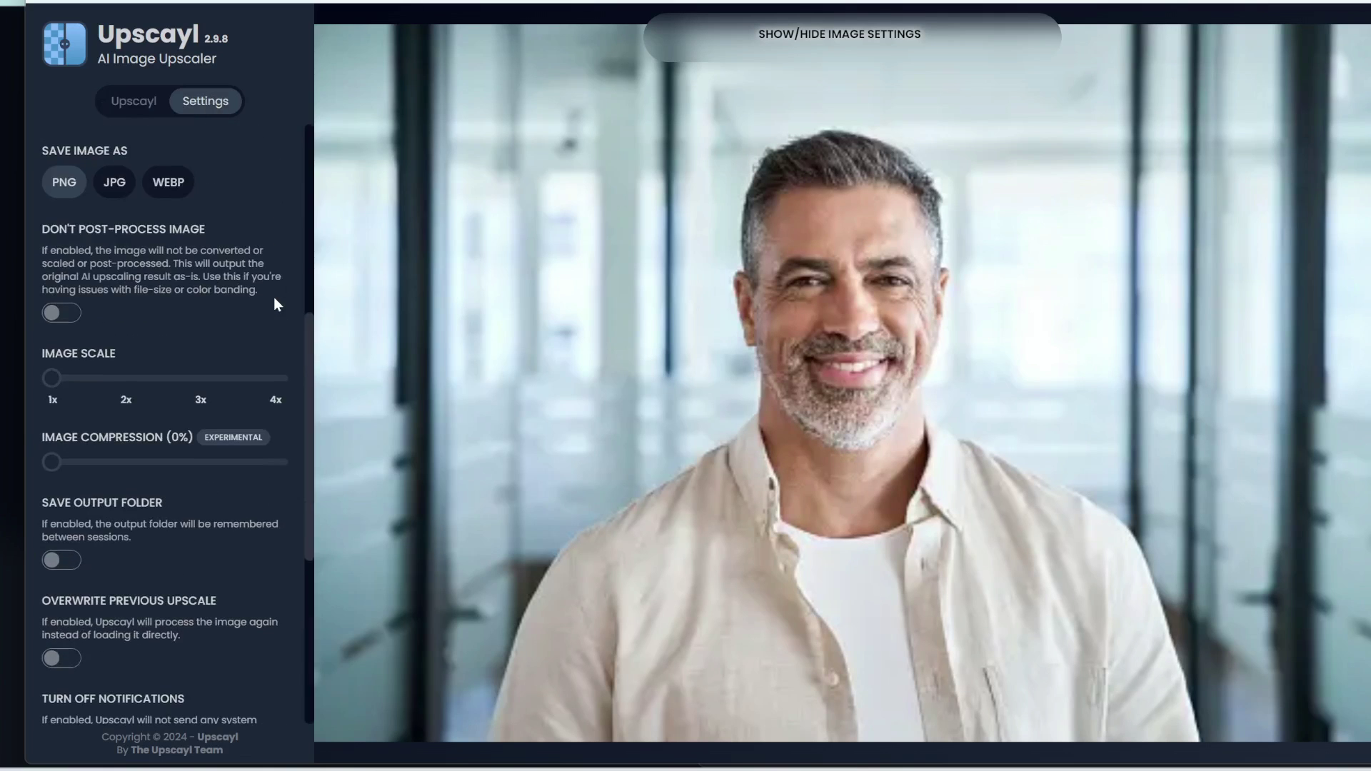
drag(51, 379, 286, 377)
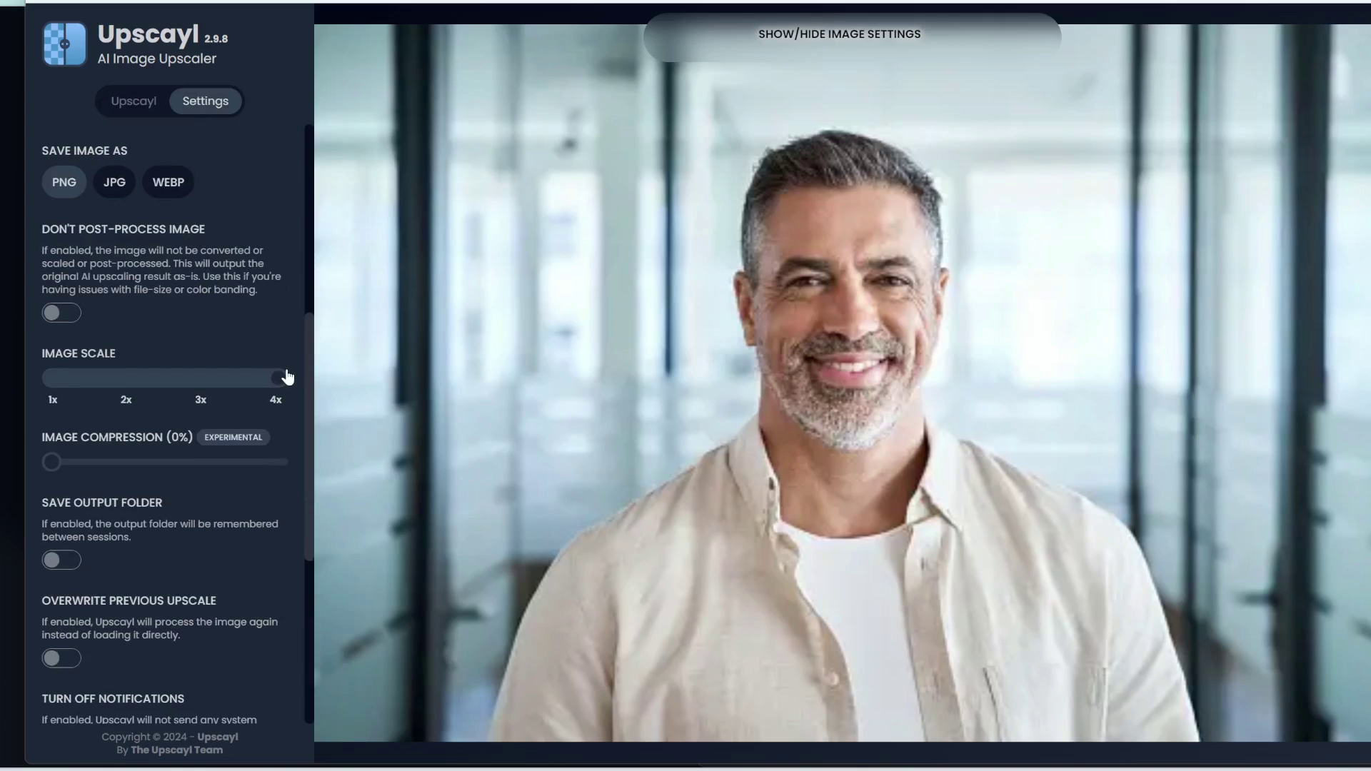
click(135, 102)
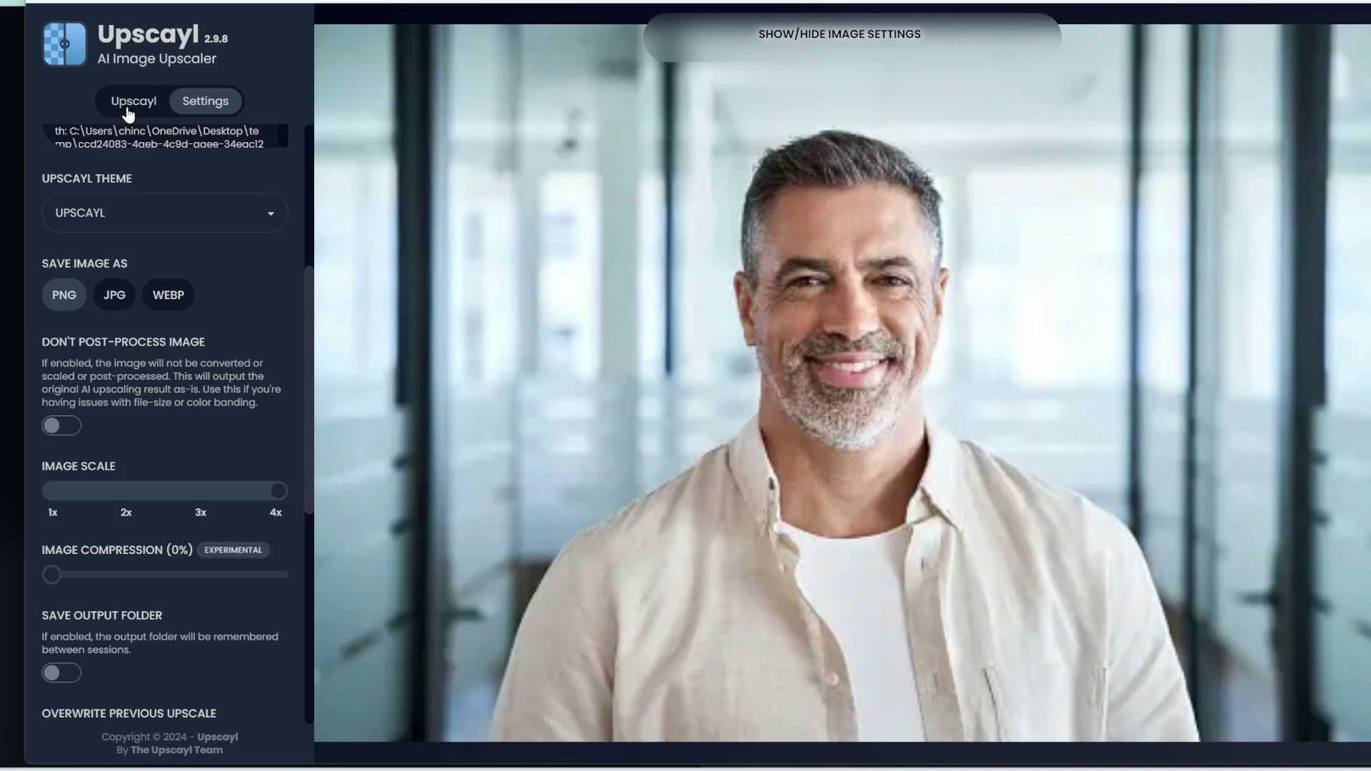
Turn off Double Upscayl so the portrait gets a single 4x upscale to 2036x1356
click(129, 106)
mouse_move(167, 369)
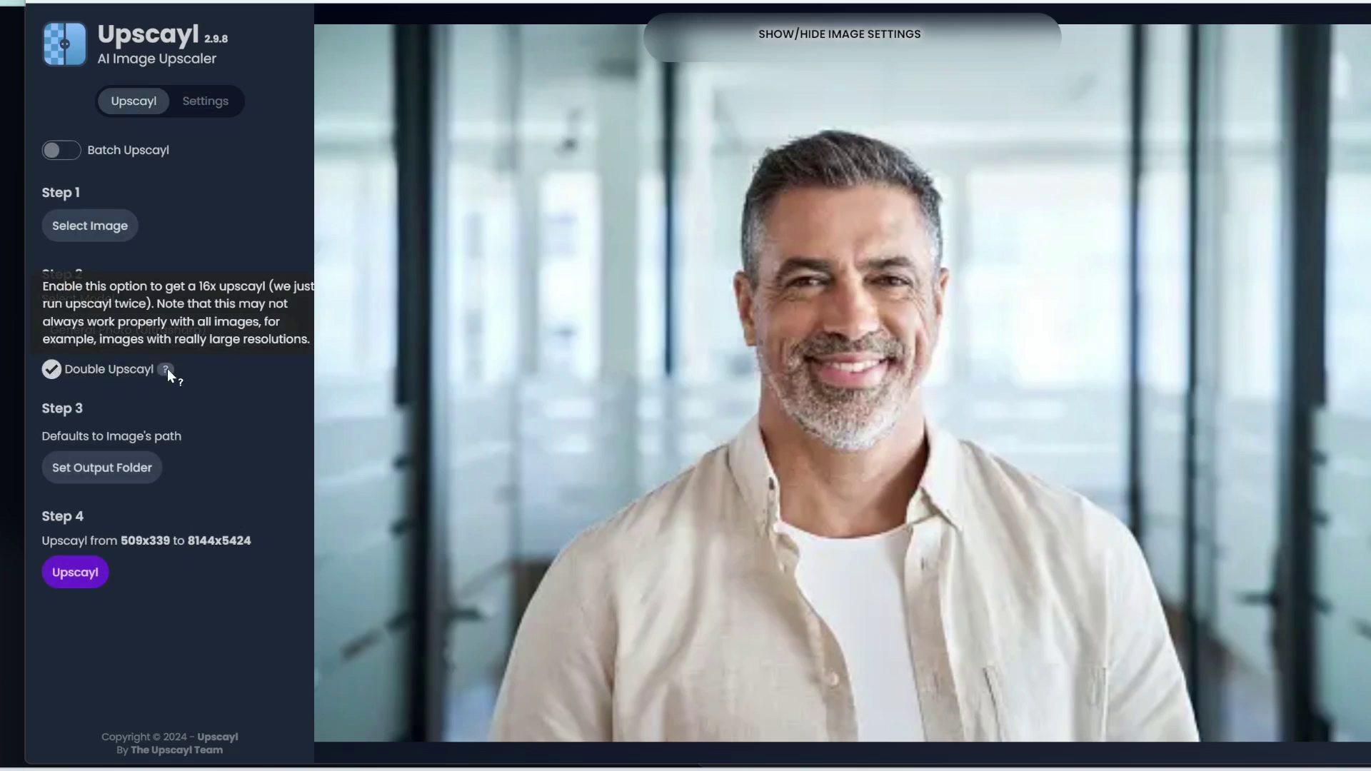
click(52, 369)
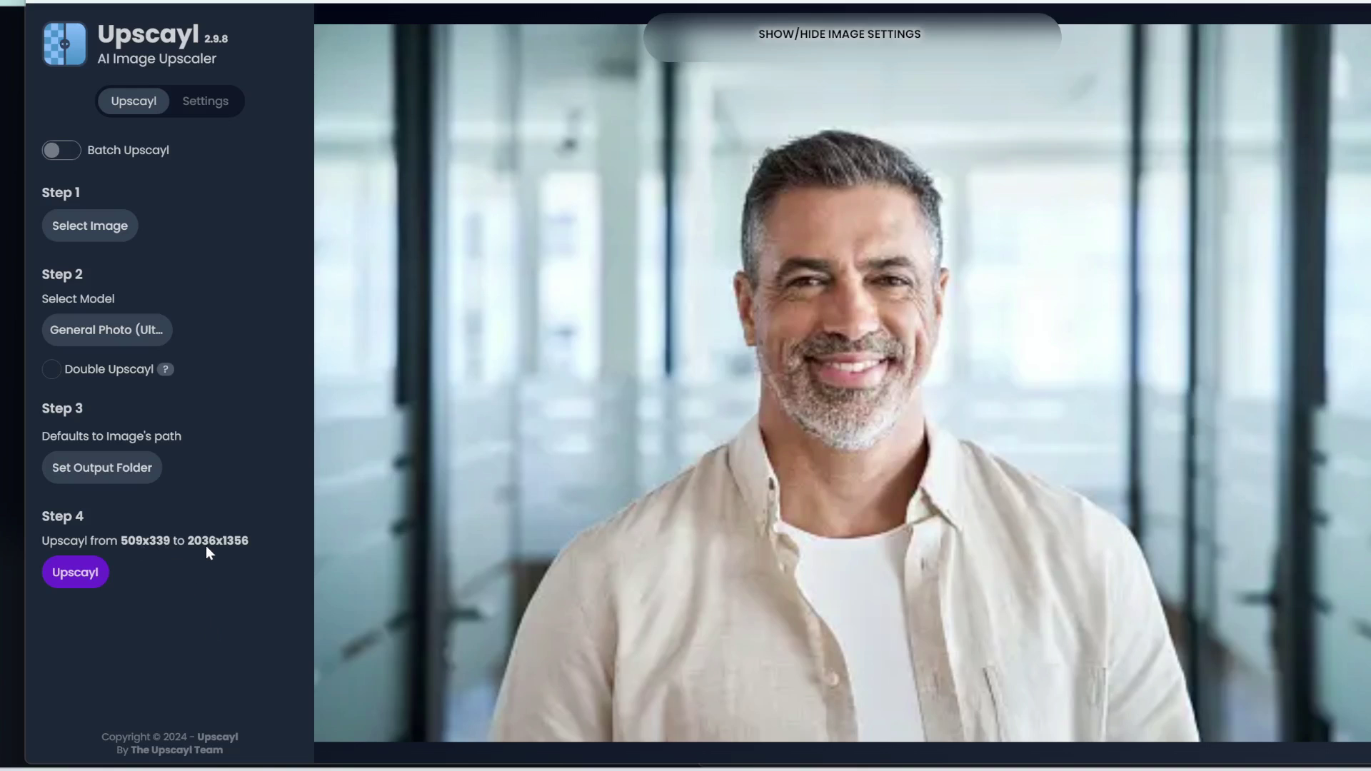
Upscale the portrait with General Photo (Ultrasharp) and slide the before/after divider to compare
click(80, 578)
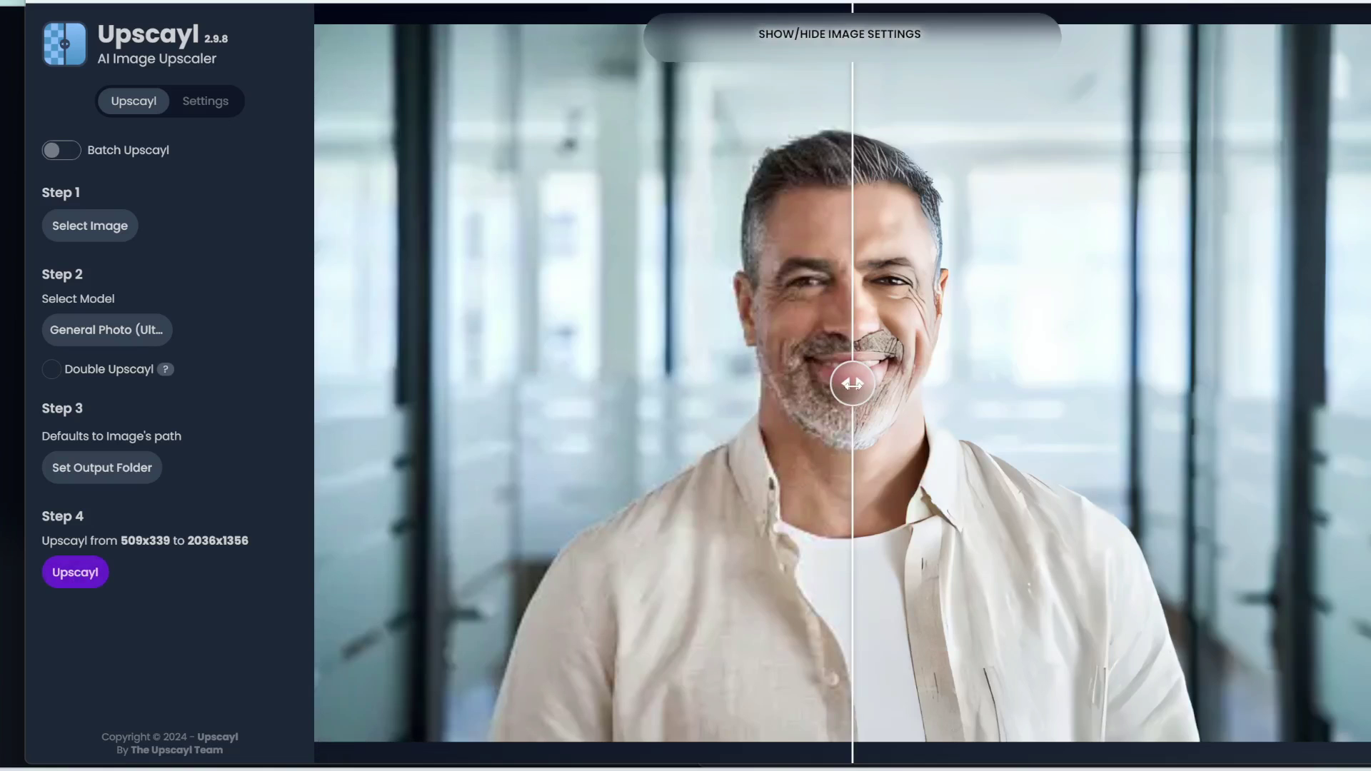
drag(866, 401, 503, 685)
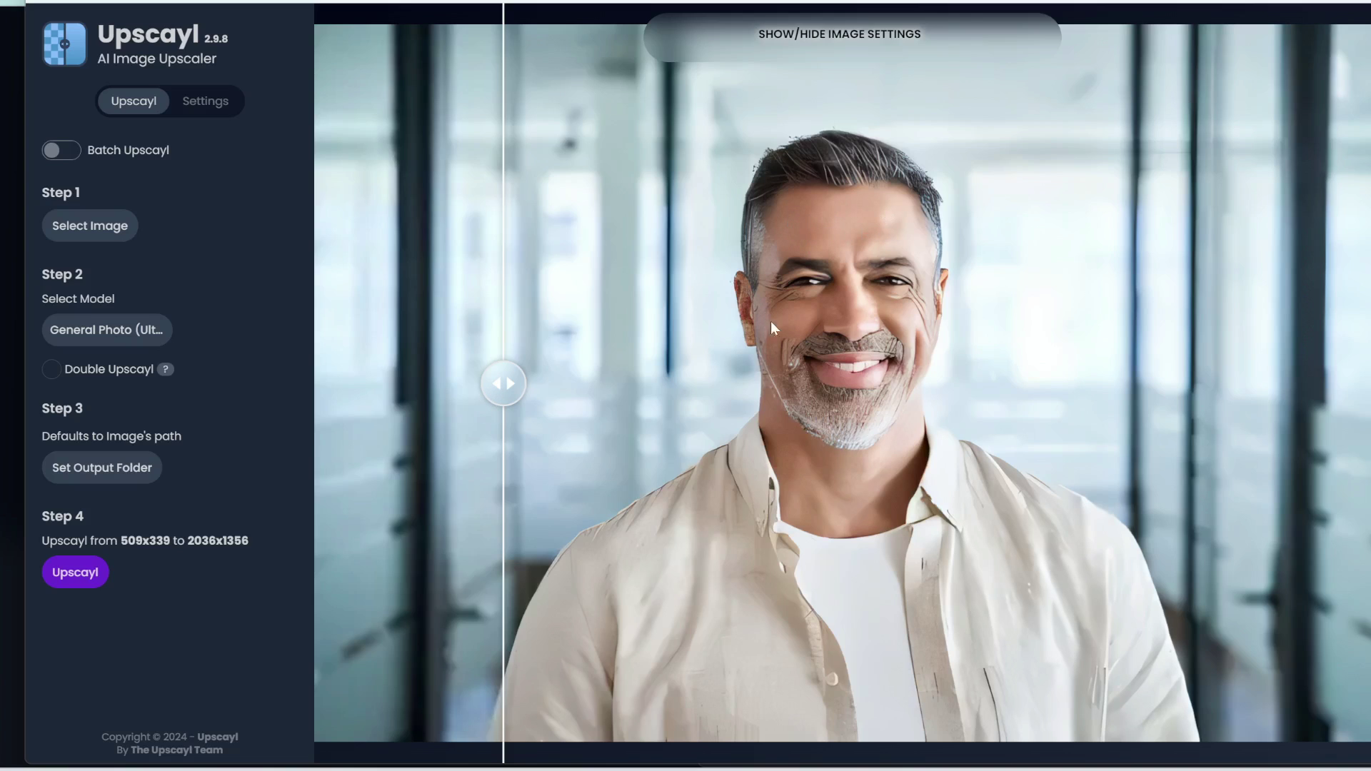
drag(618, 371, 662, 384)
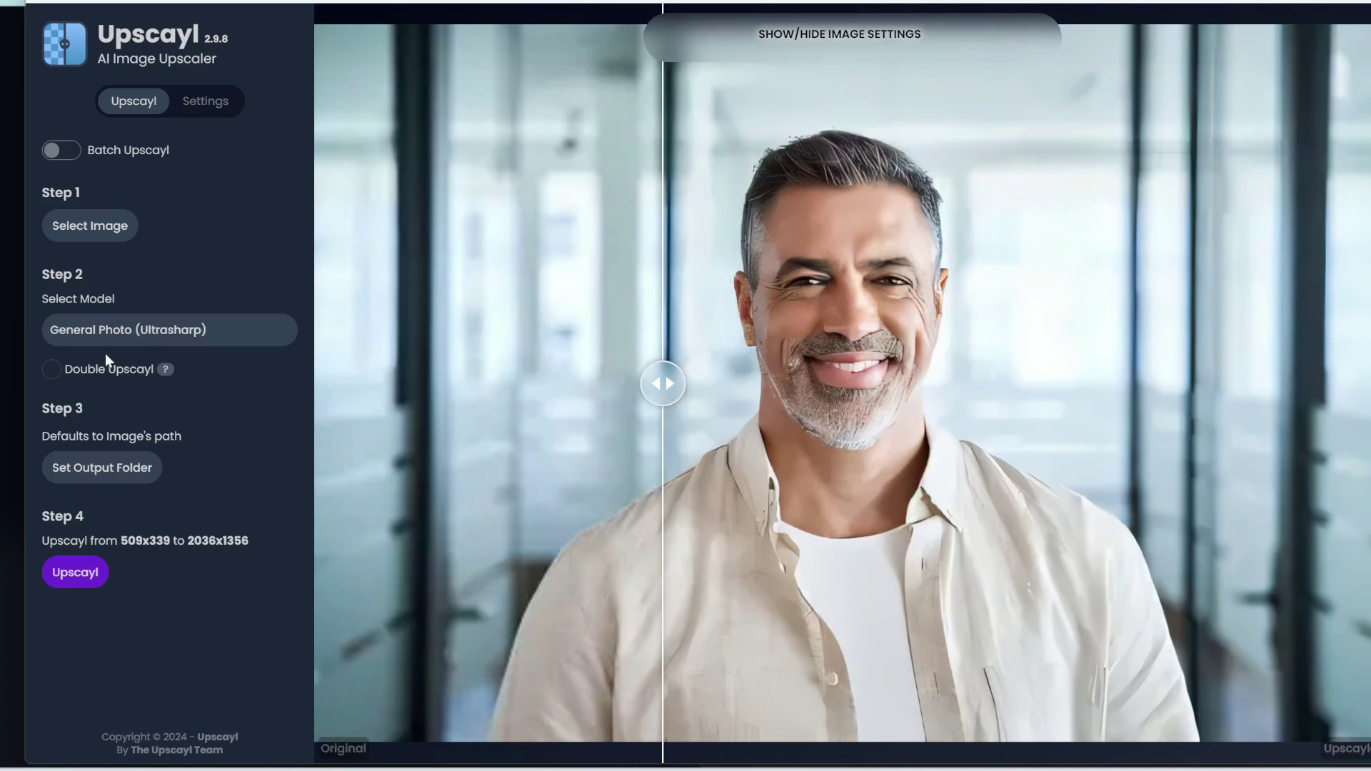
Rerun the portrait upscale with General Photo (Real-ESRGAN) and compare it against the original
click(143, 335)
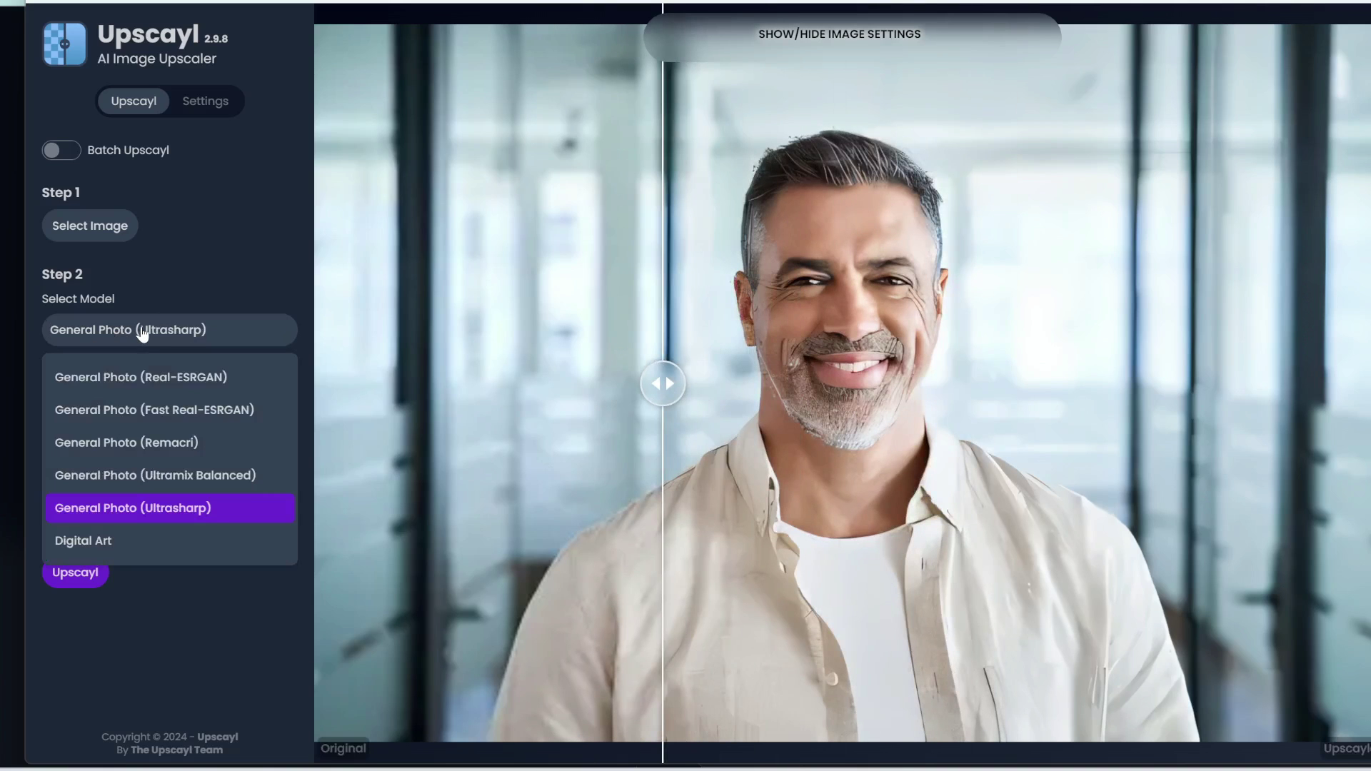
click(141, 379)
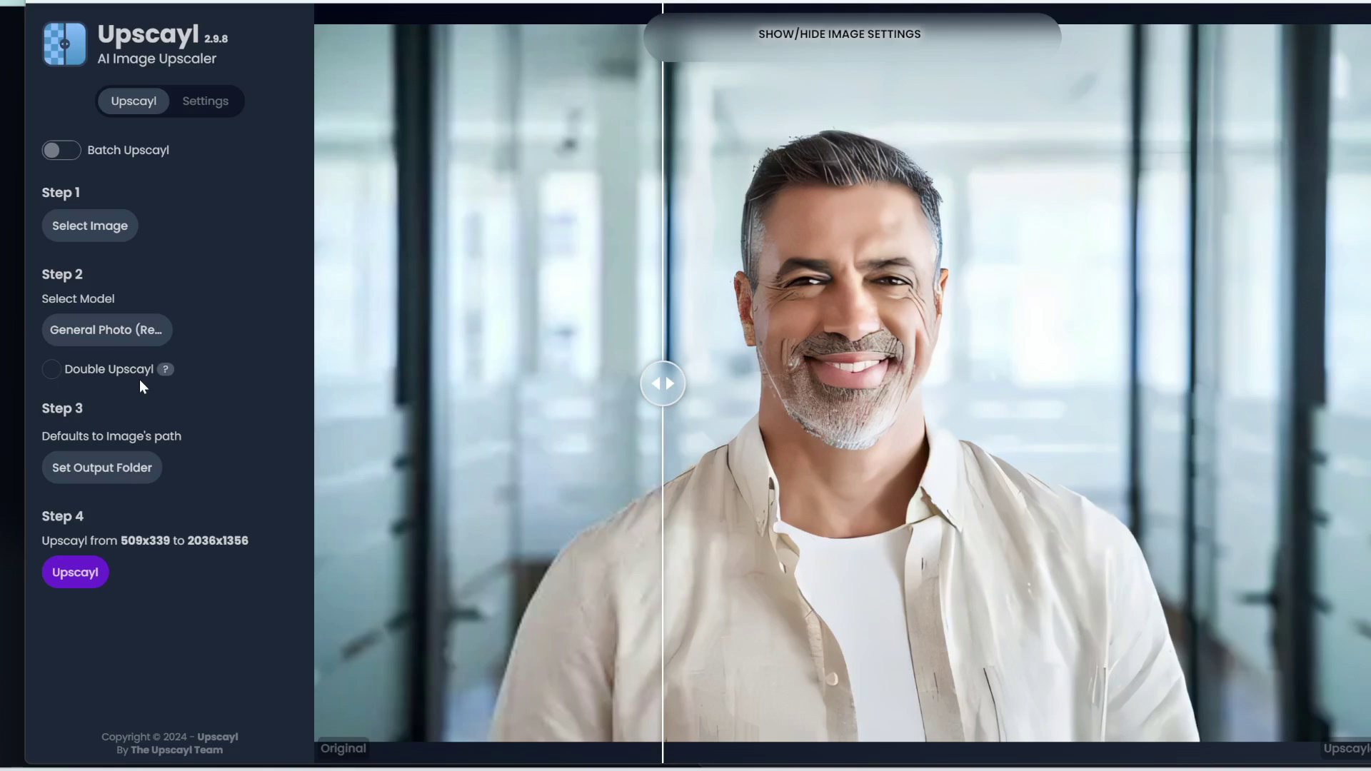
click(68, 580)
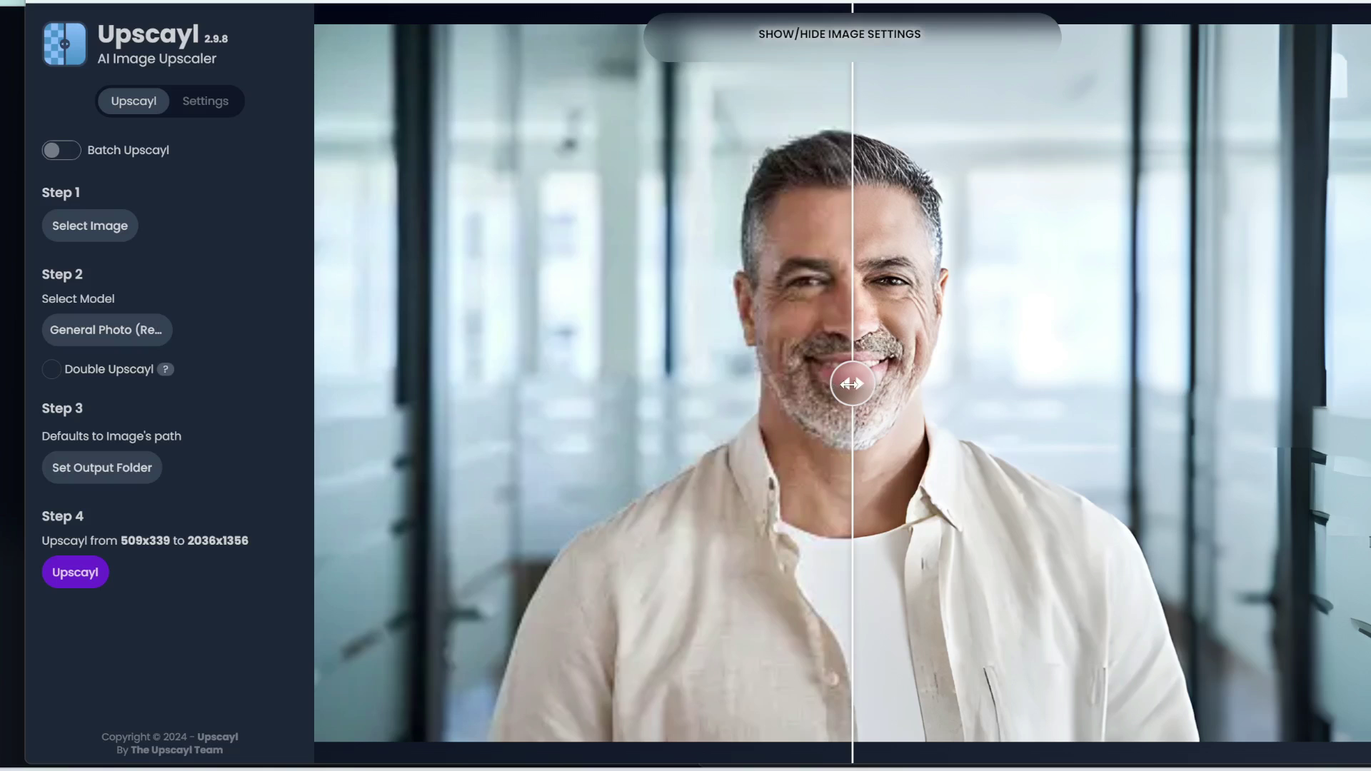
drag(850, 384, 1047, 443)
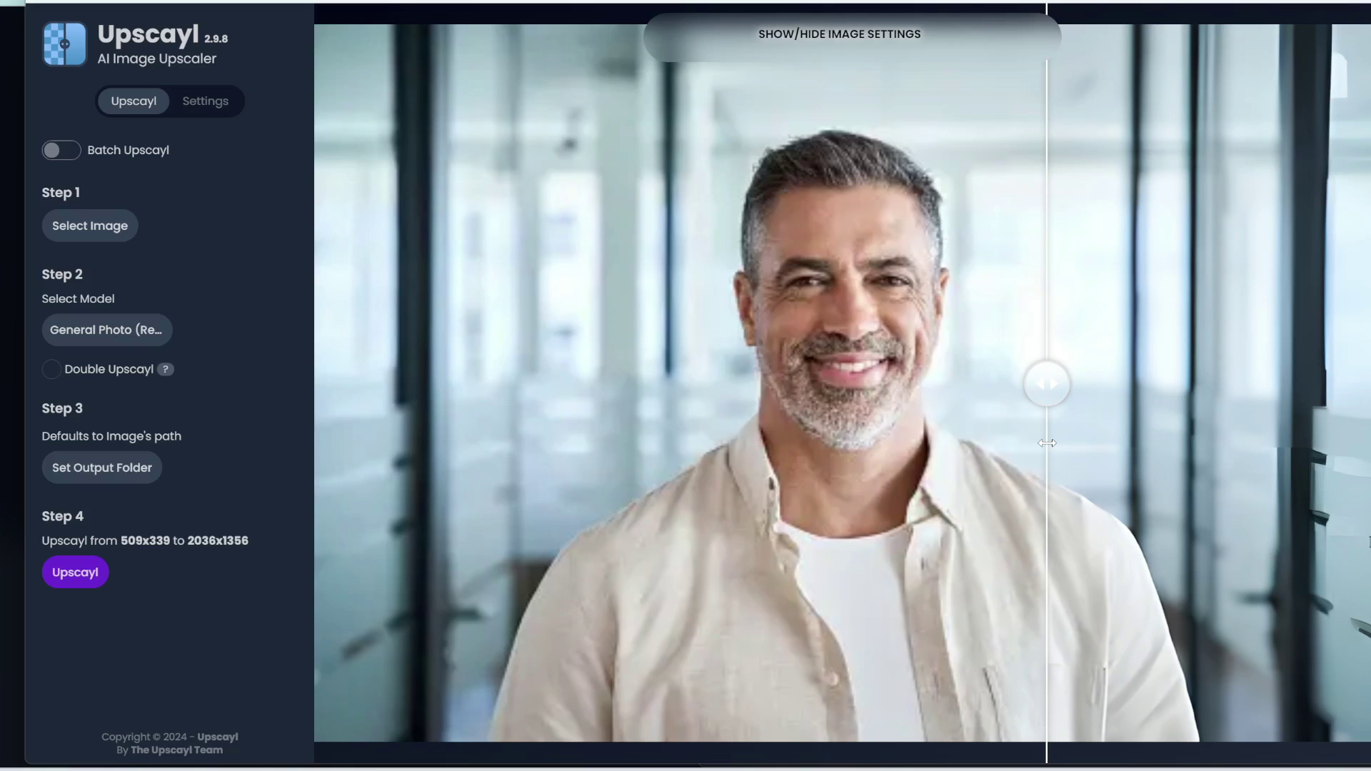
drag(1047, 442, 642, 527)
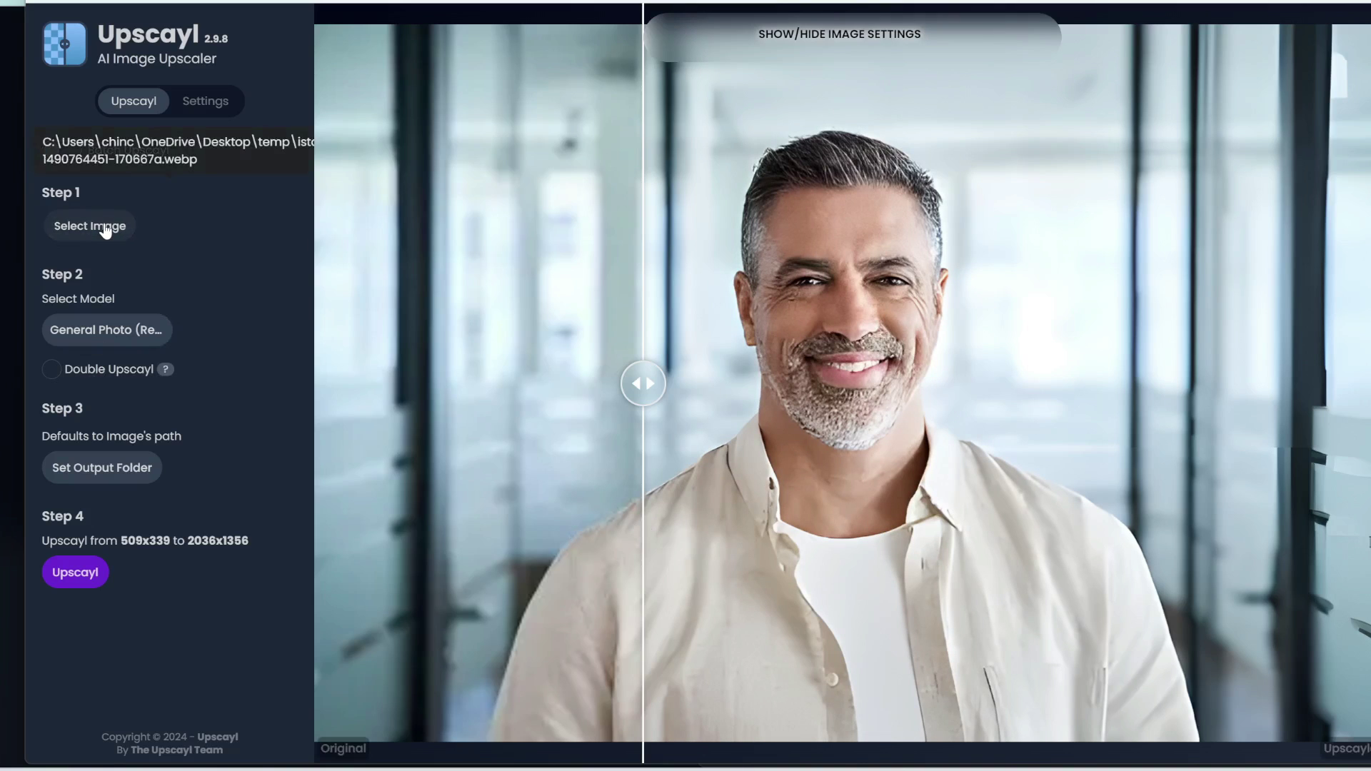
Load Cute_dog.jpg and upscale it from 640x427 to 2560x1708
click(105, 228)
double_click(859, 293)
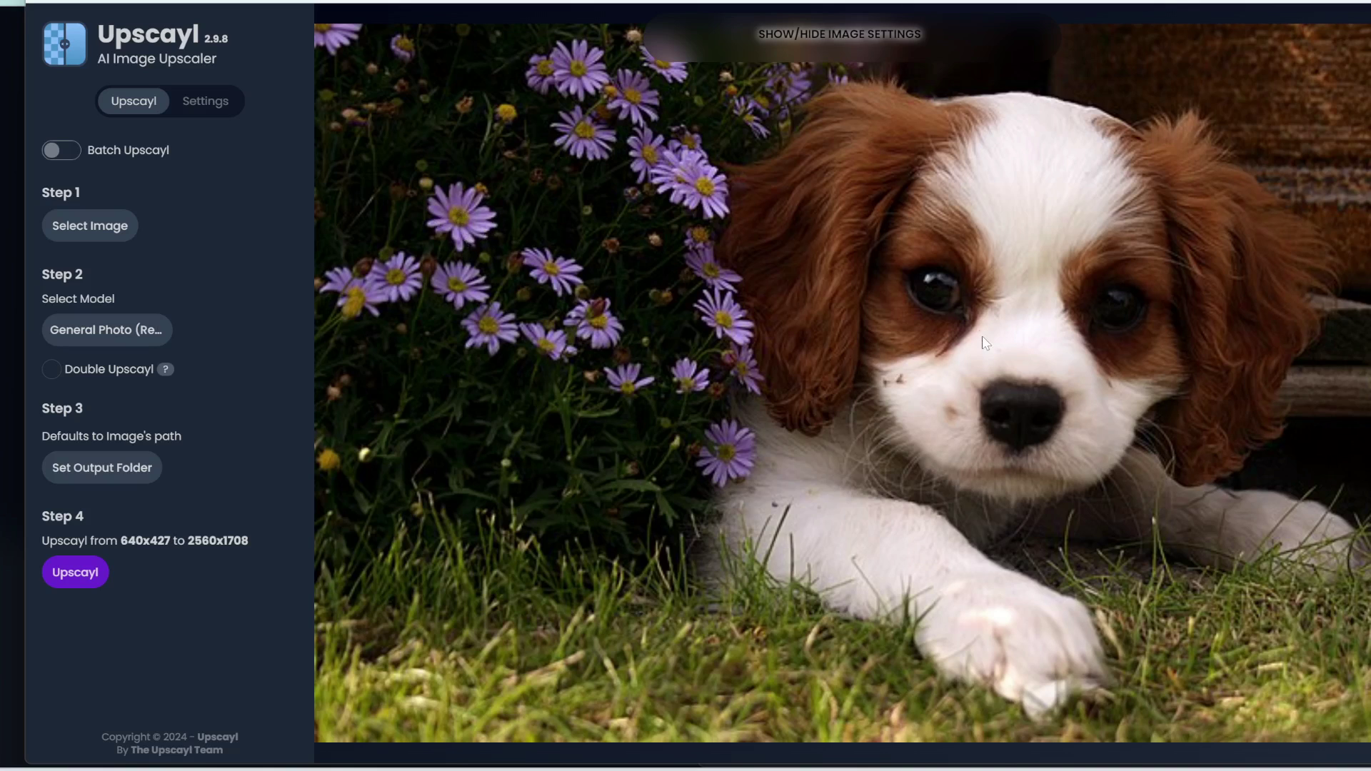
click(75, 572)
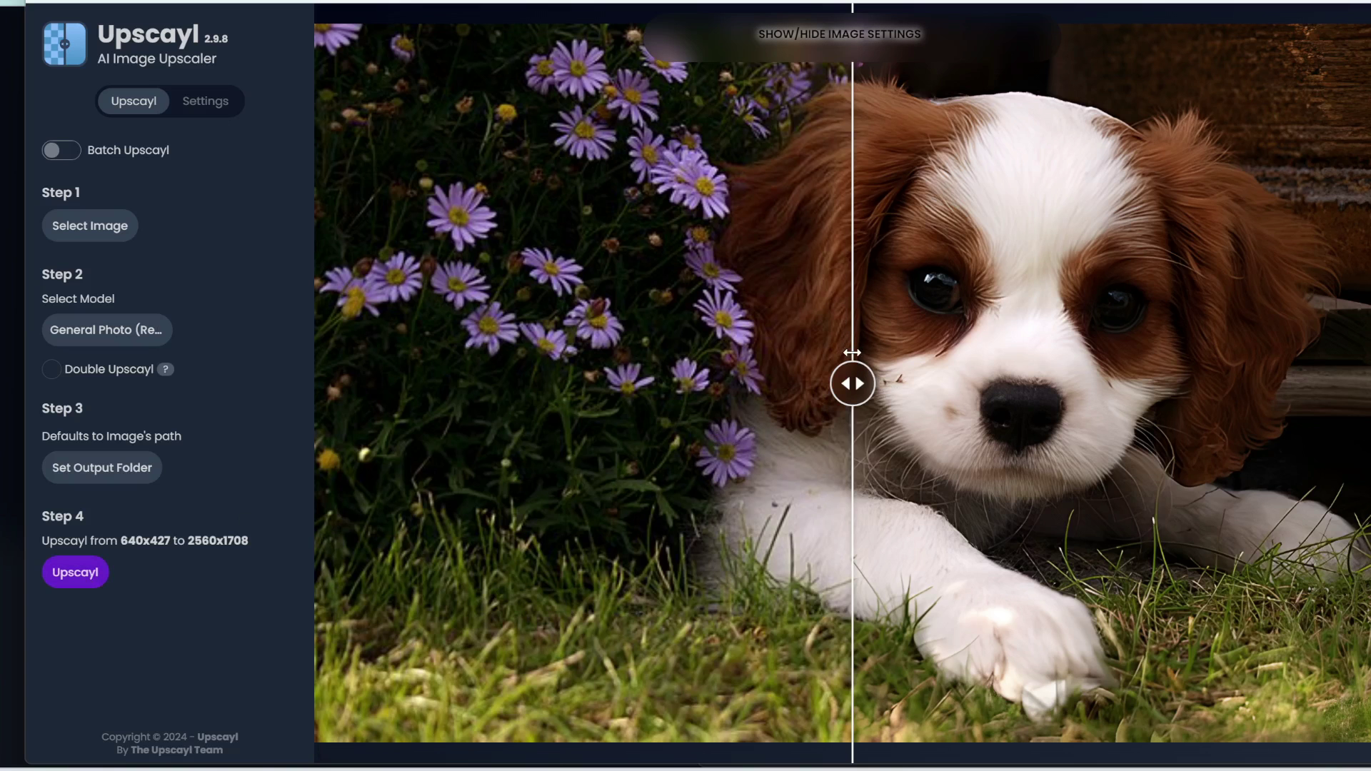
Compare the upscaled dog's flowers and fur with the original, then switch to the temp folder
drag(852, 352, 754, 401)
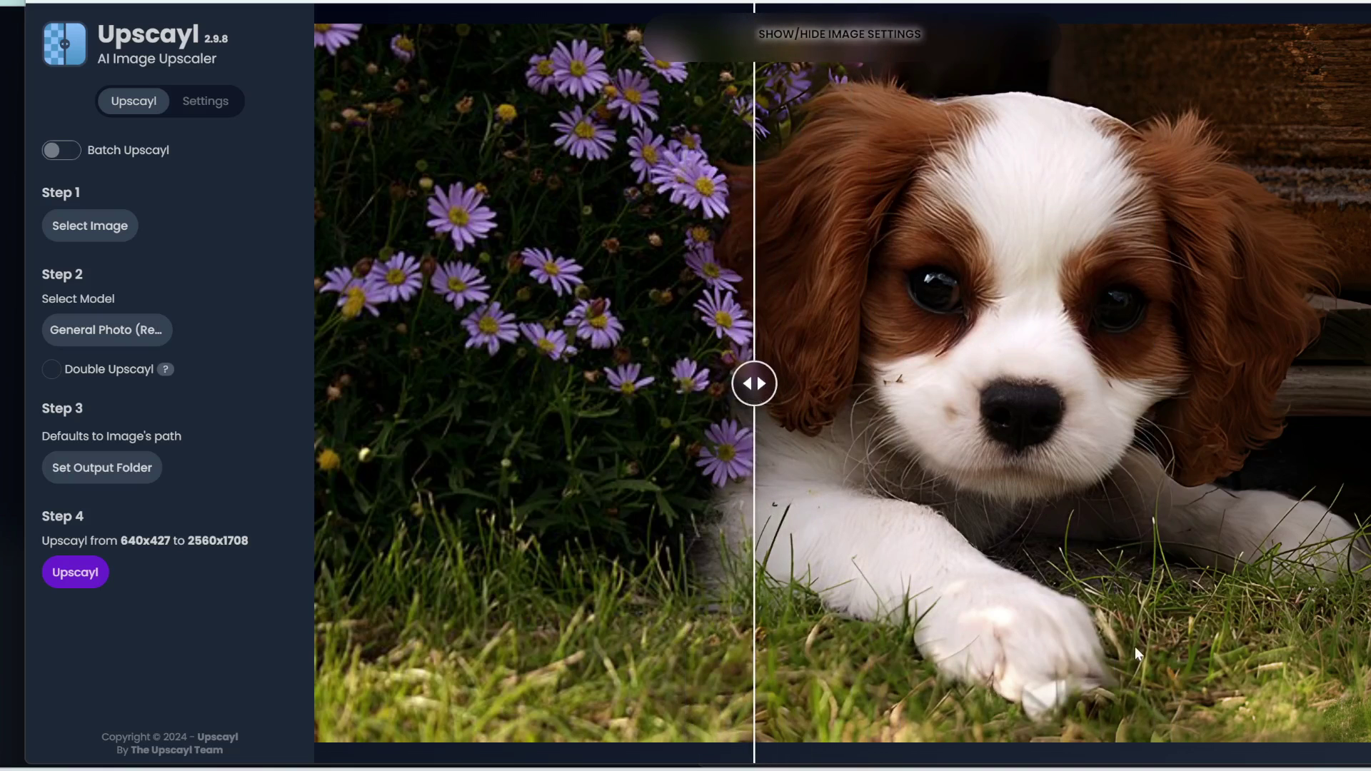
drag(736, 360, 312, 405)
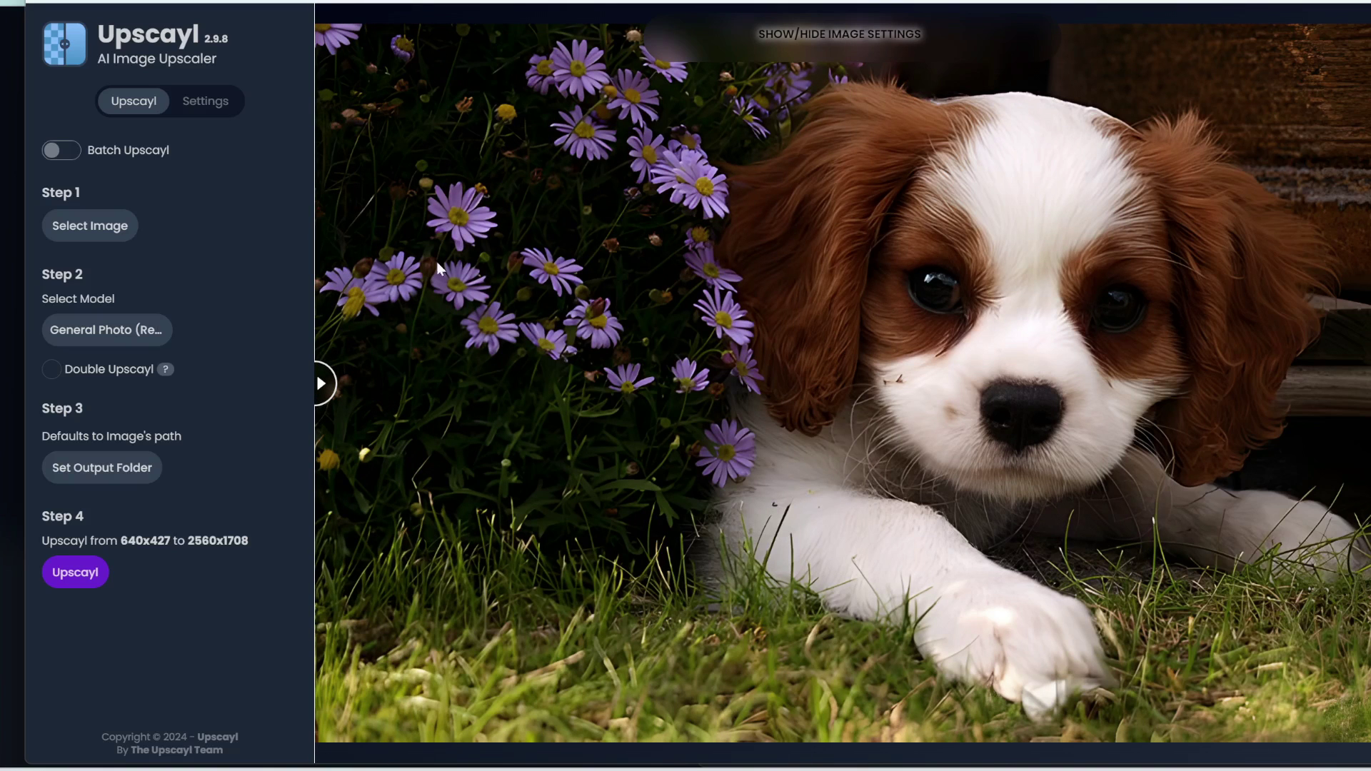
drag(318, 383, 757, 447)
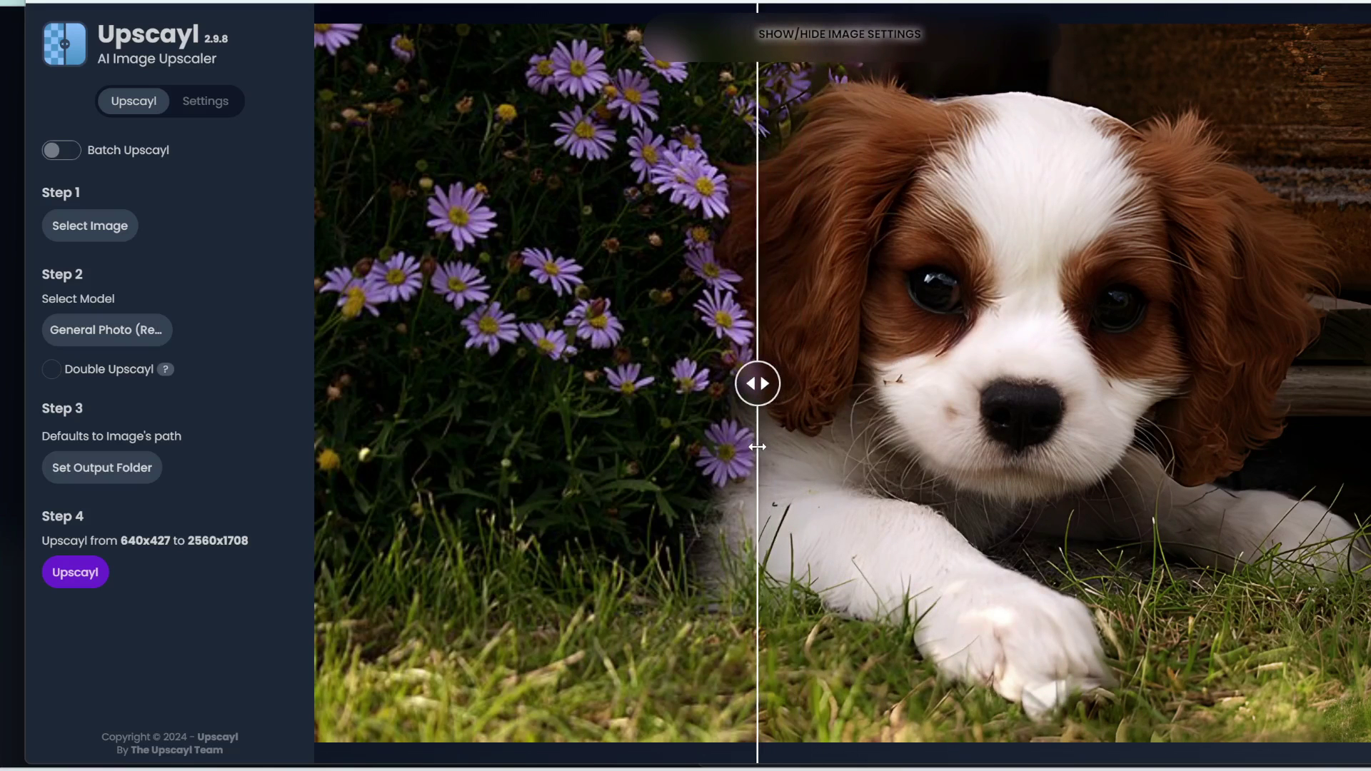
drag(757, 383, 721, 377)
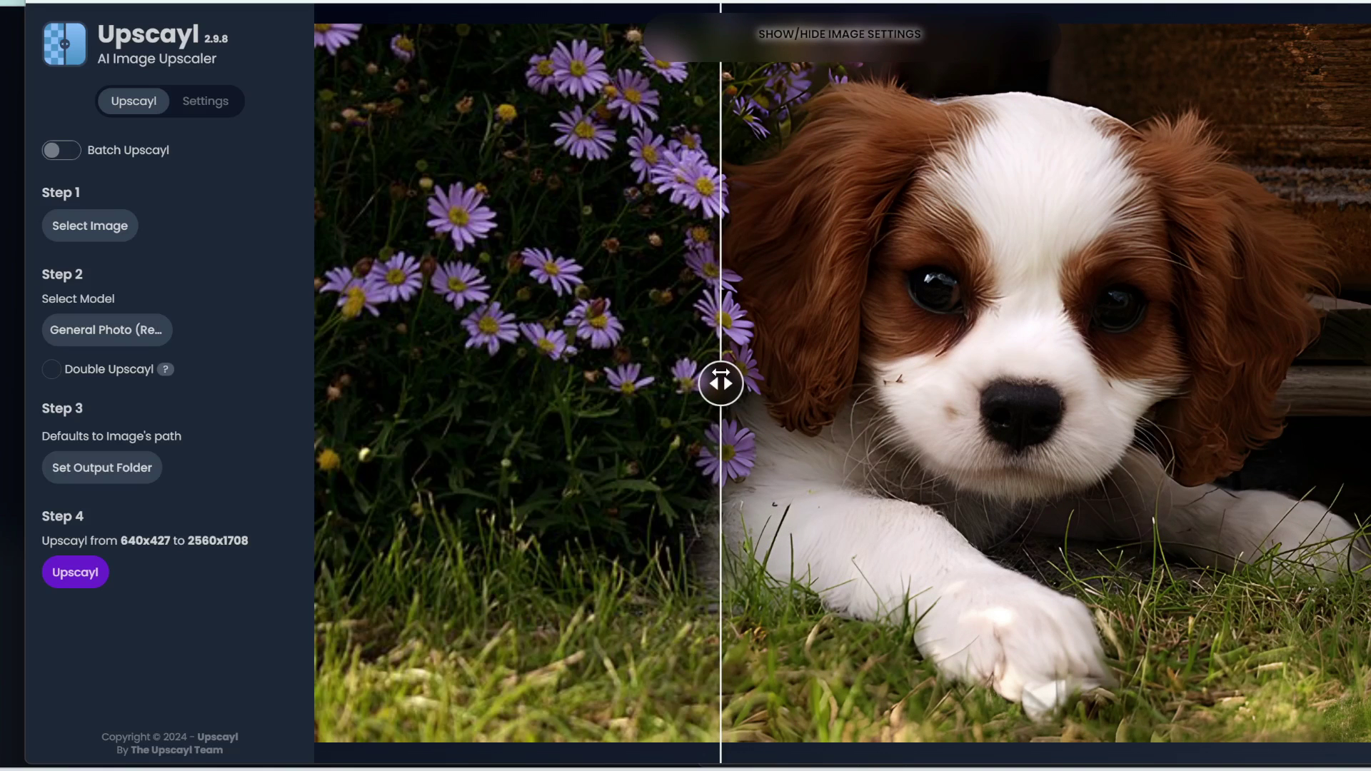
key(alt+Tab)
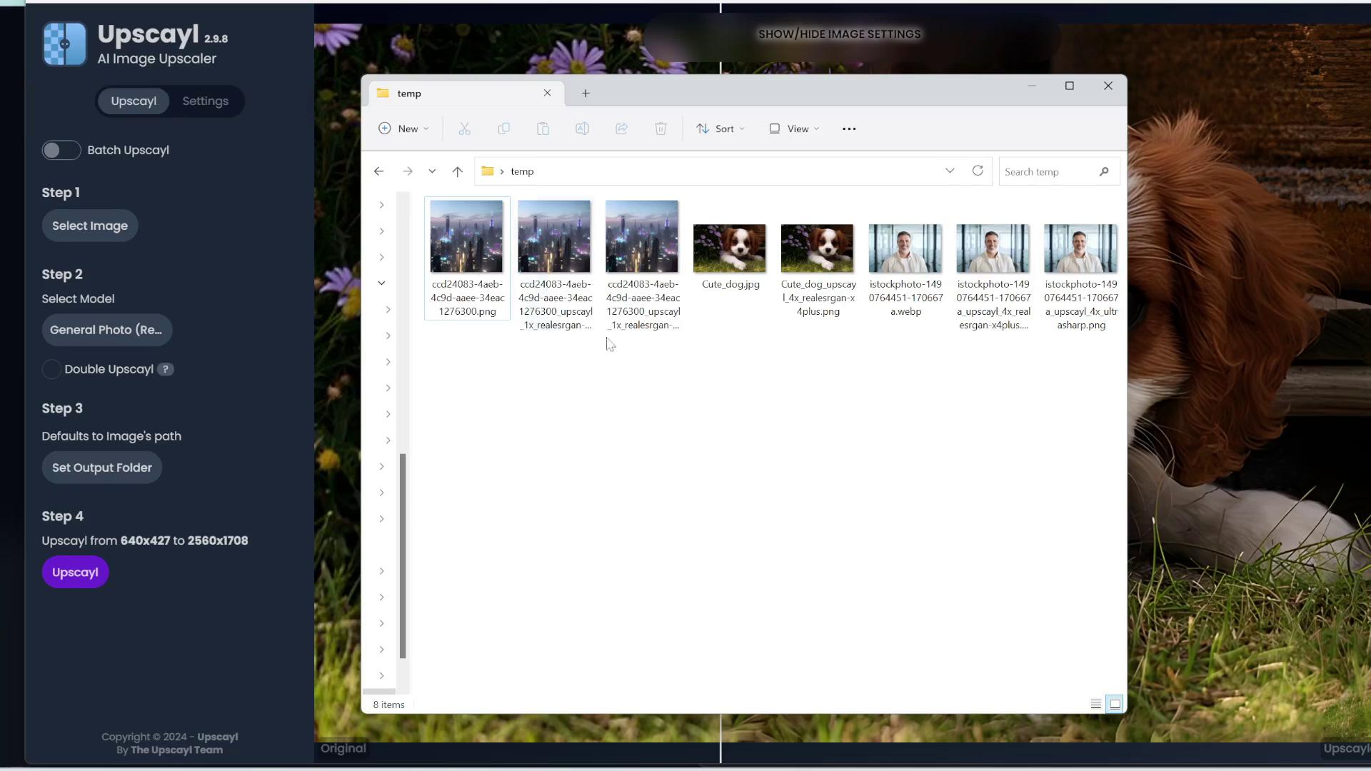
Delete the upscaled city, dog and portrait copies from temp, then enable Batch Upscayl
drag(580, 432, 648, 238)
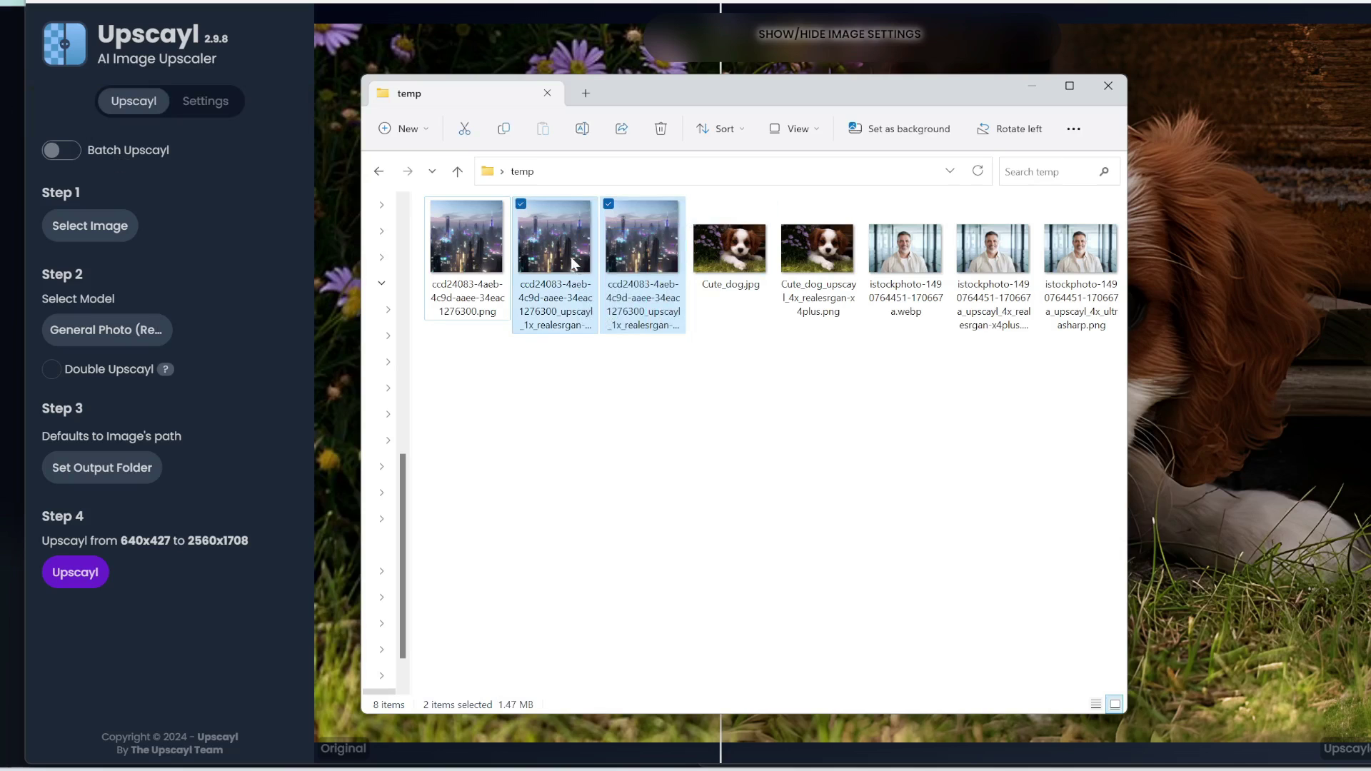
key(Delete)
click(642, 249)
key(Delete)
drag(879, 400, 707, 235)
key(Delete)
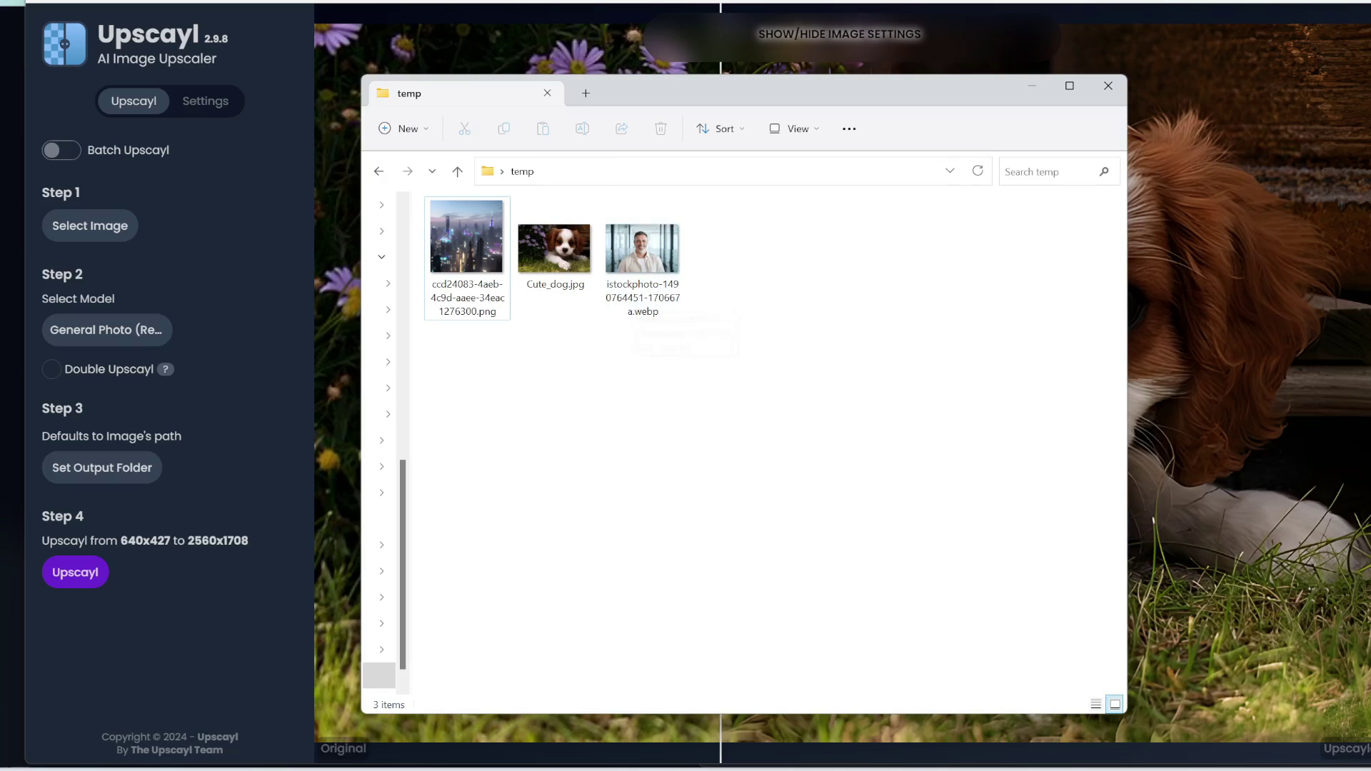
click(60, 151)
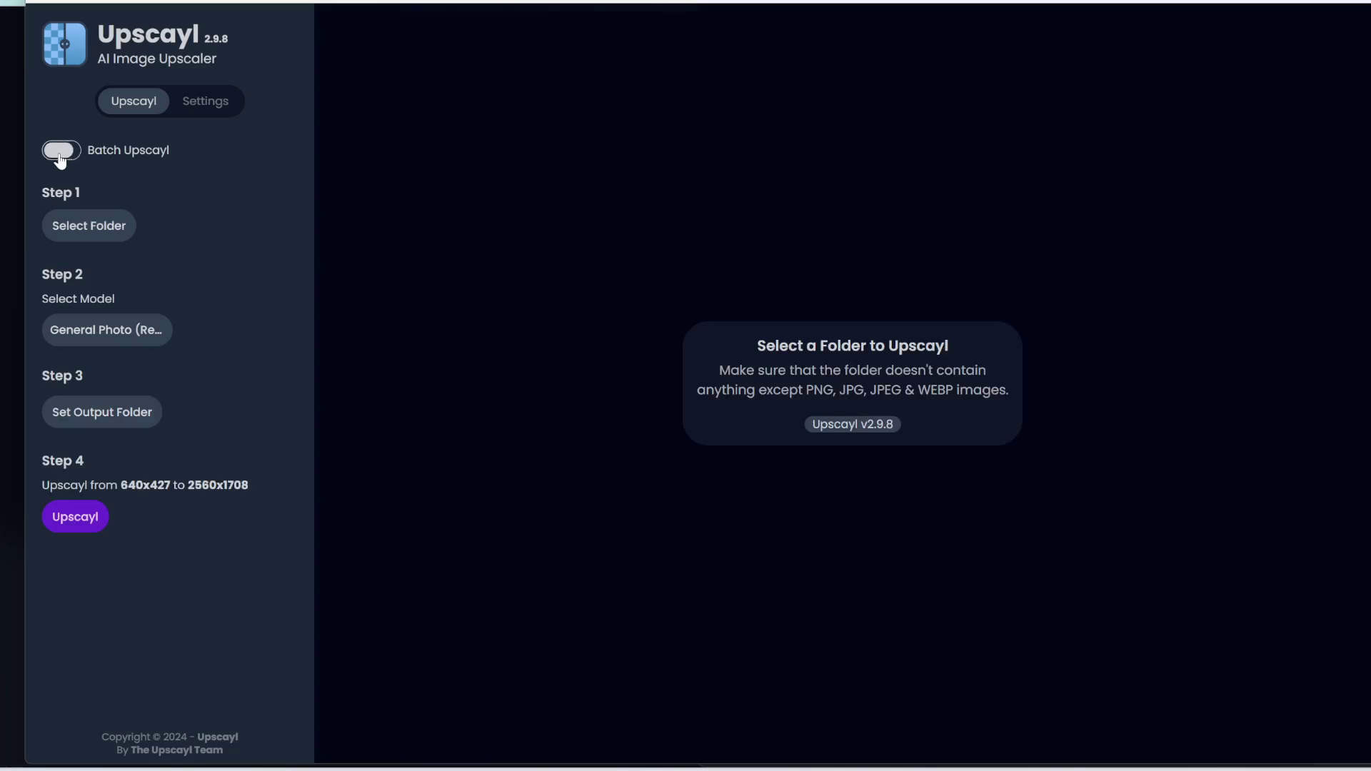
Batch-upscale the temp folder with General Photo (Fast Real-ESRGAN) and open the resulting folder
click(100, 227)
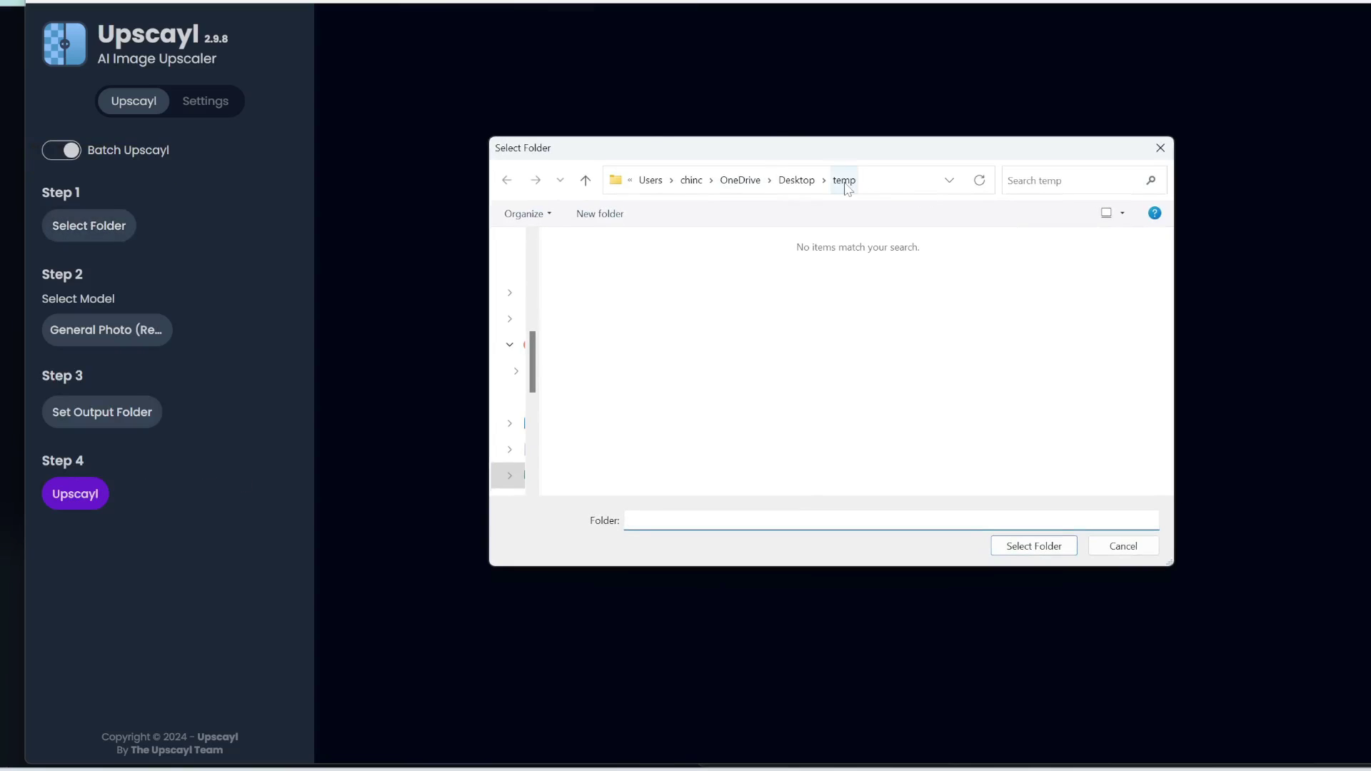
click(1034, 546)
click(153, 341)
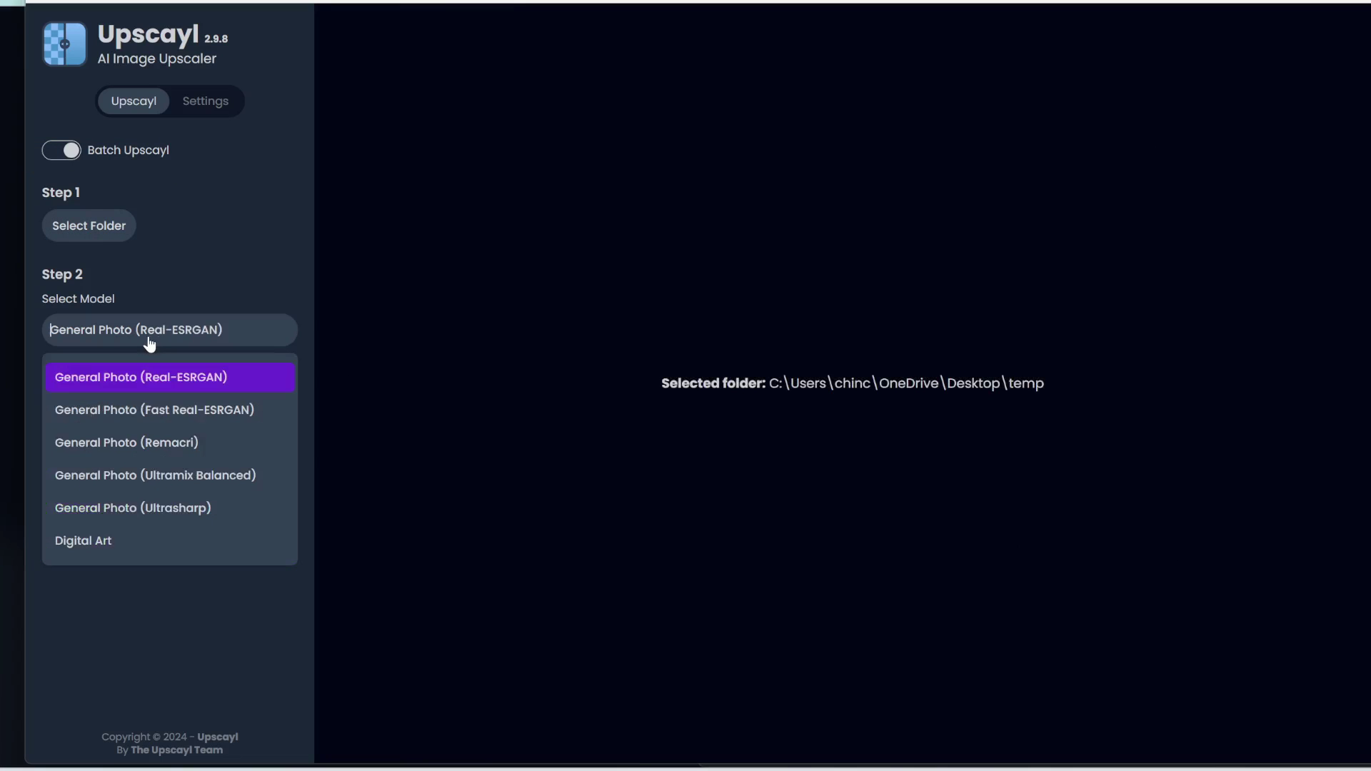
click(153, 414)
click(75, 505)
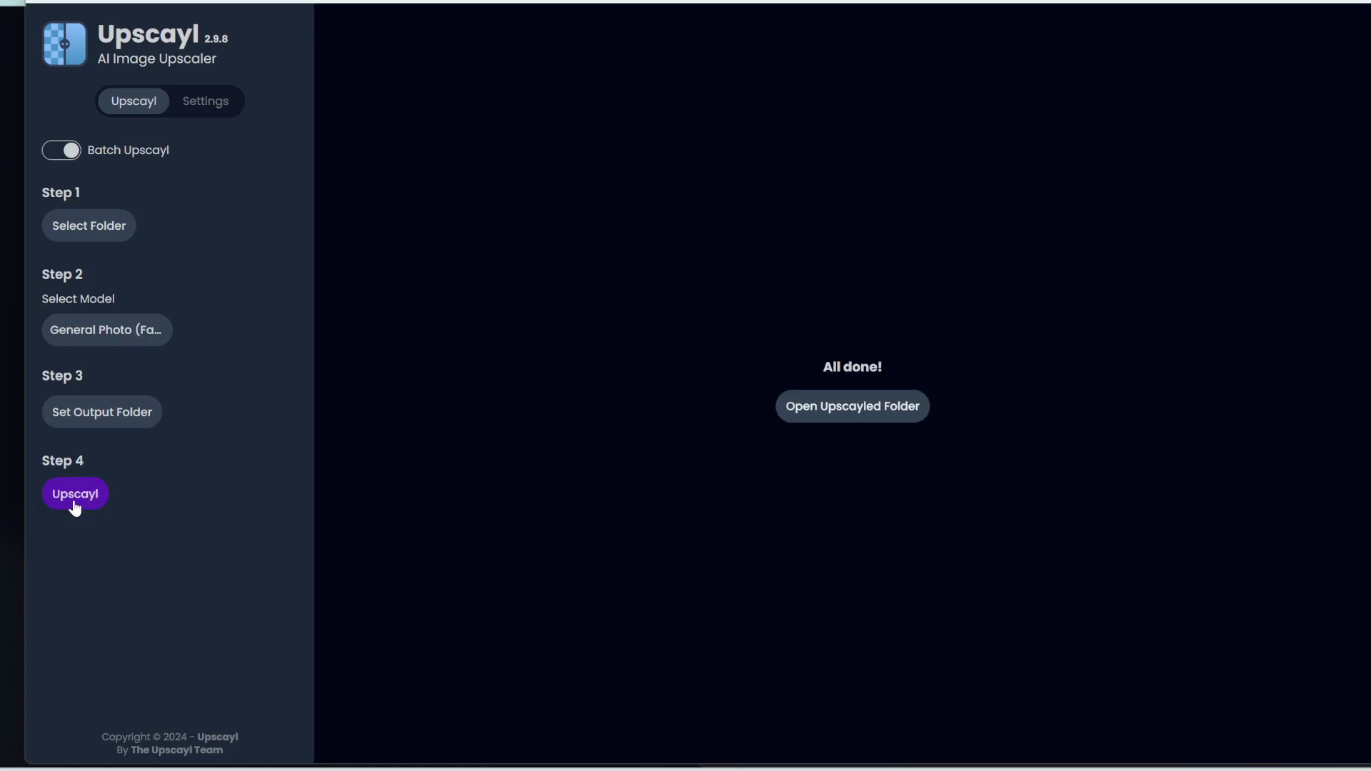
click(863, 408)
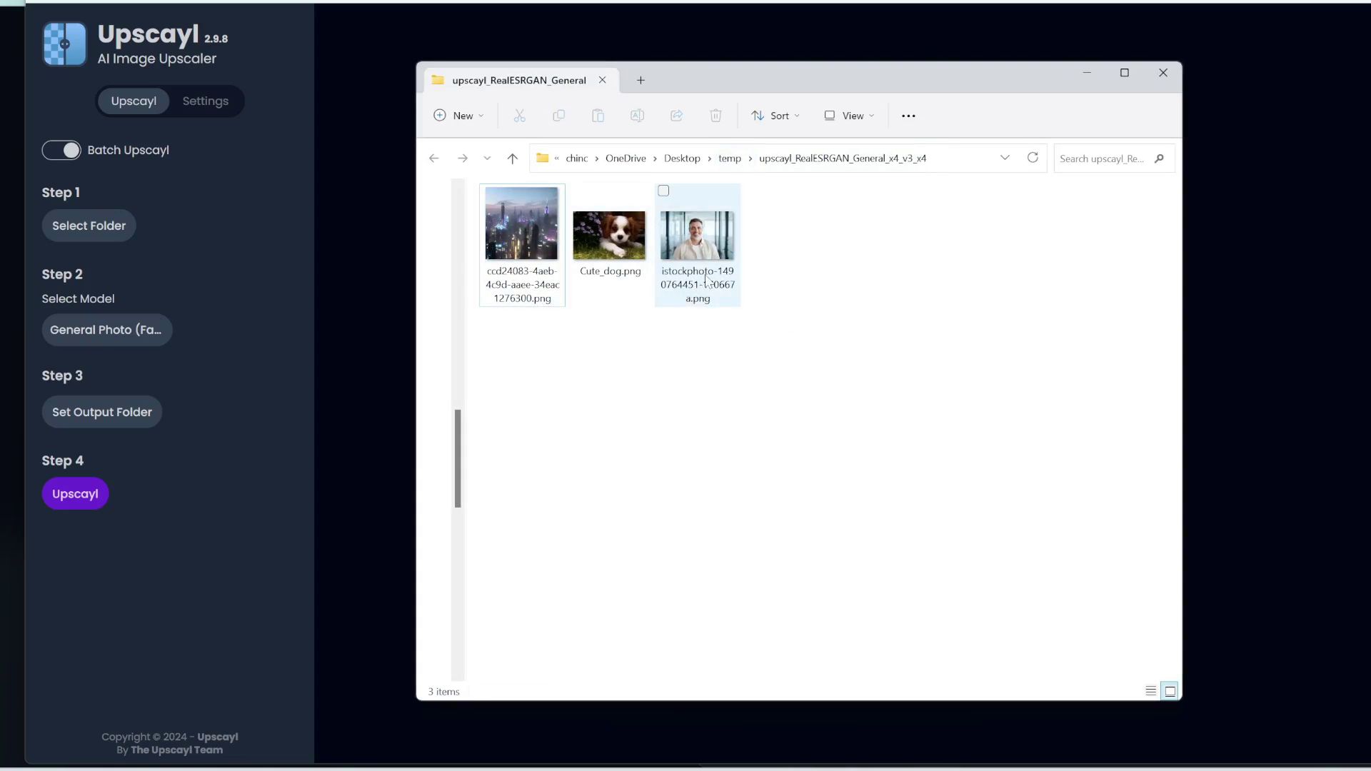
Check the upscayl_RealESRGAN_General_x4_v3_x4 folder inside temp, then close File Explorer
click(729, 158)
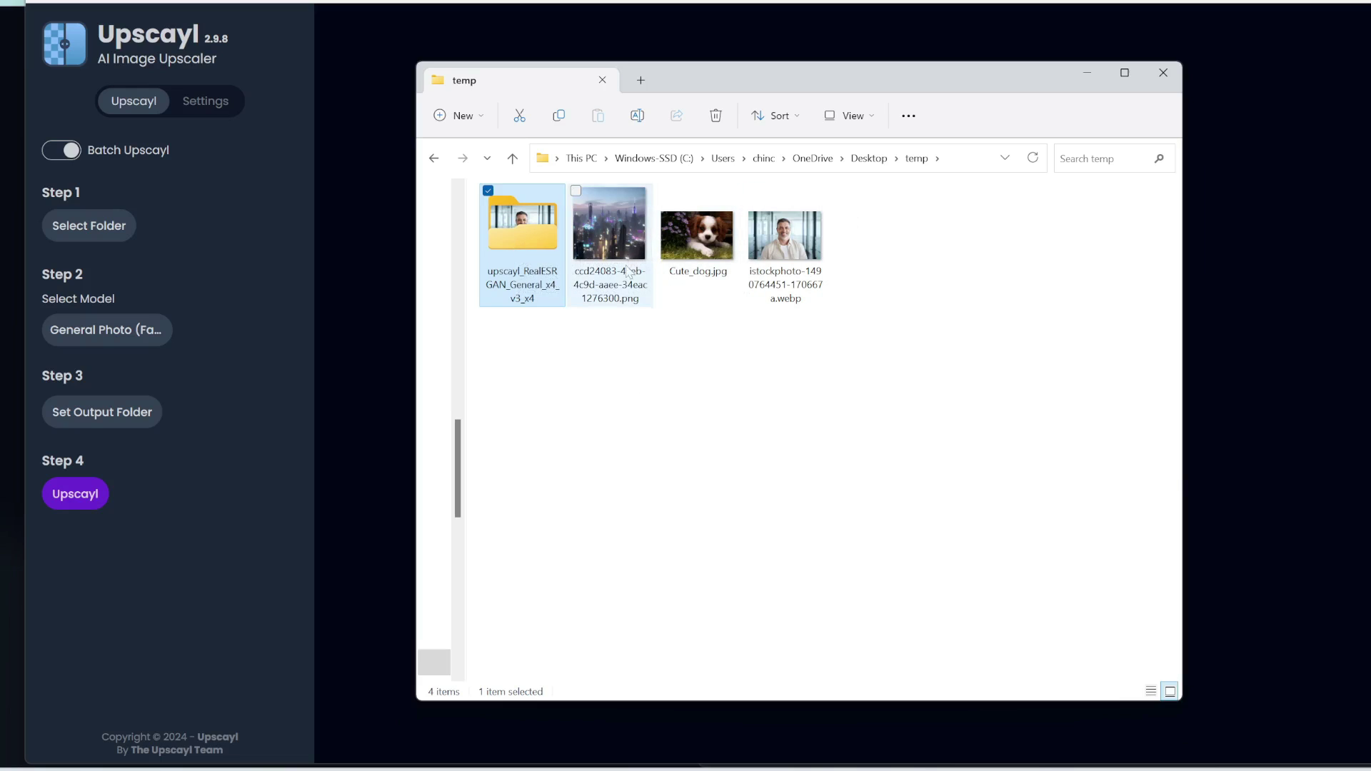
click(726, 402)
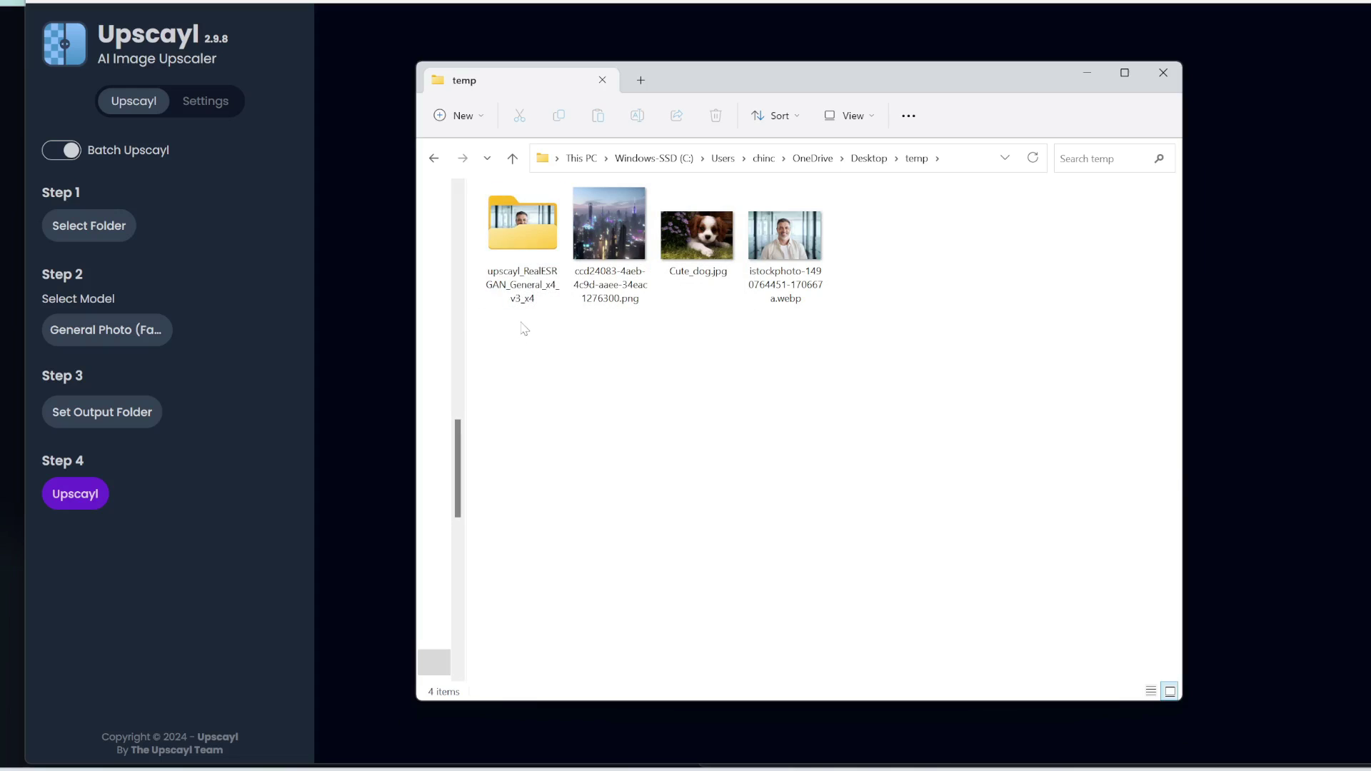
click(223, 492)
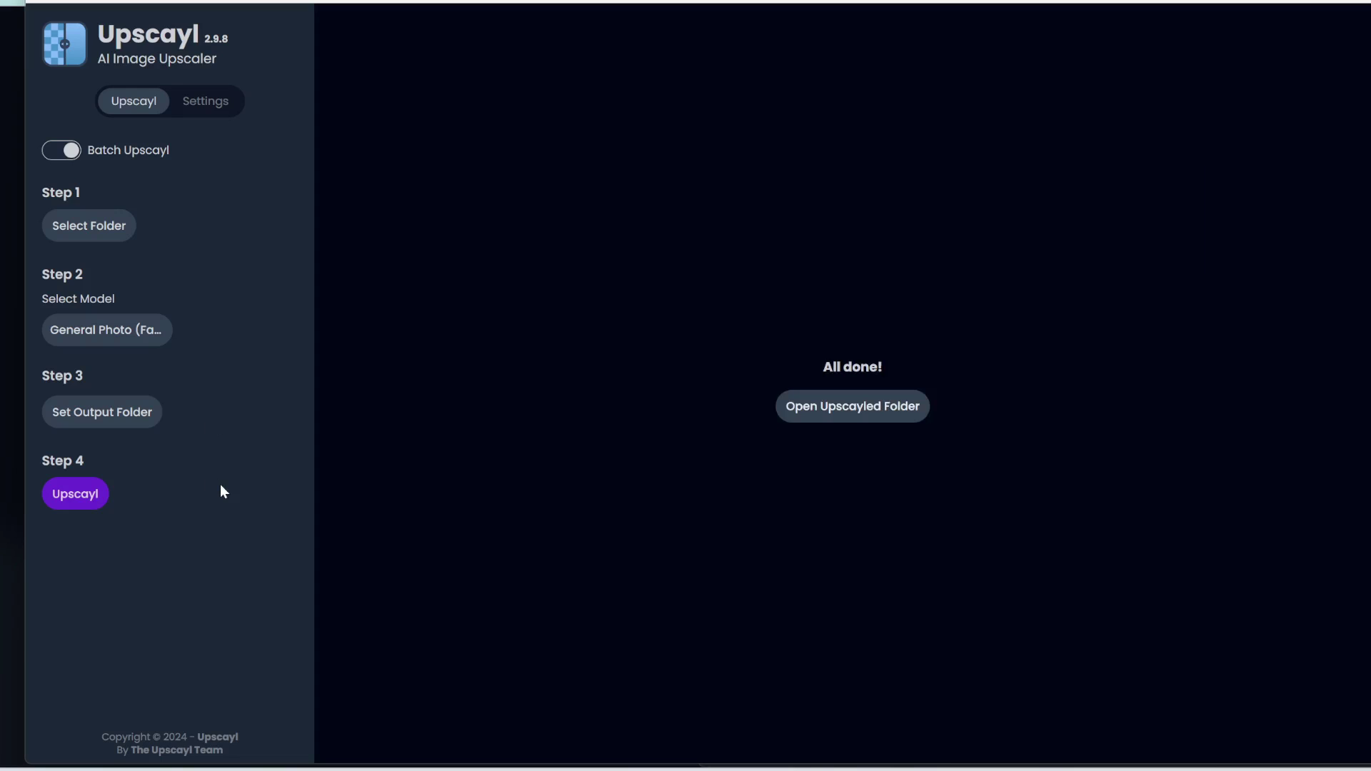